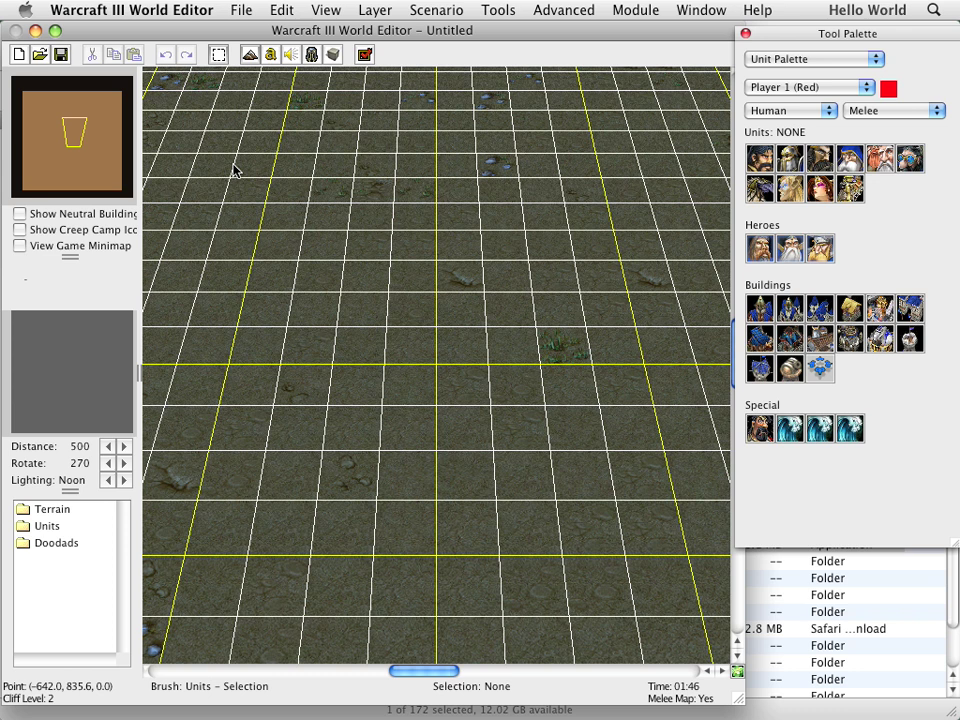
Start a new map and first set both its width and height to 256.
click(243, 9)
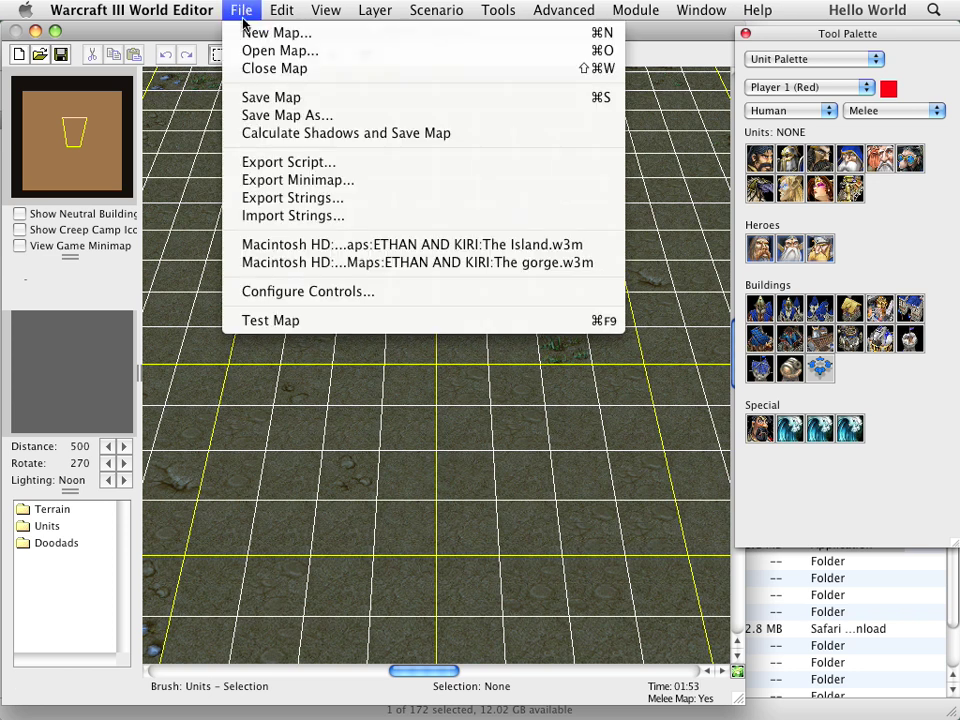
click(245, 33)
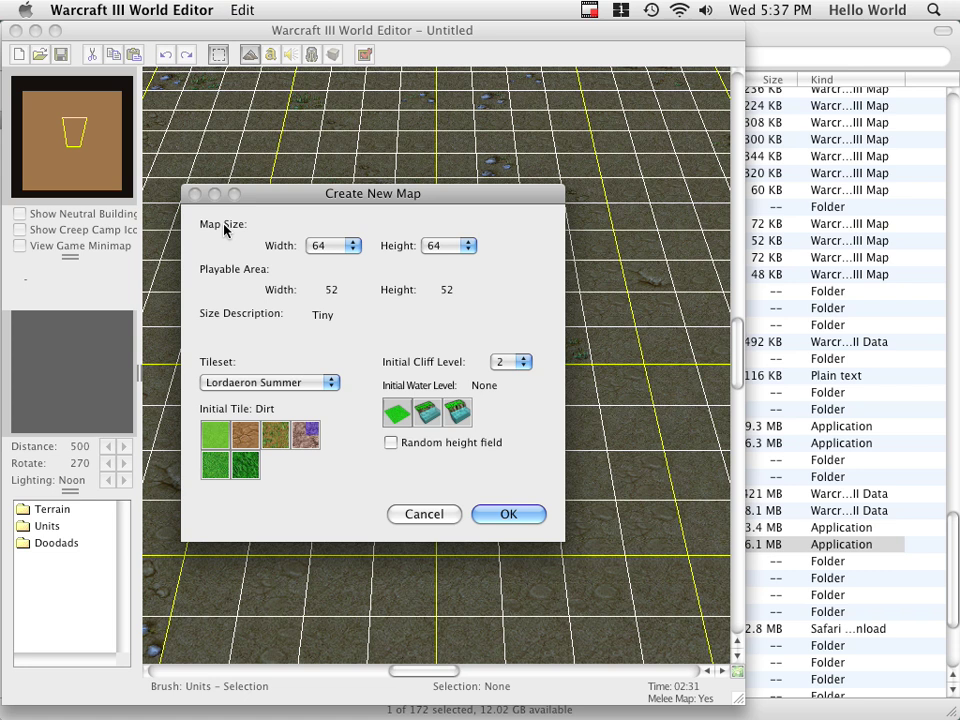
click(351, 246)
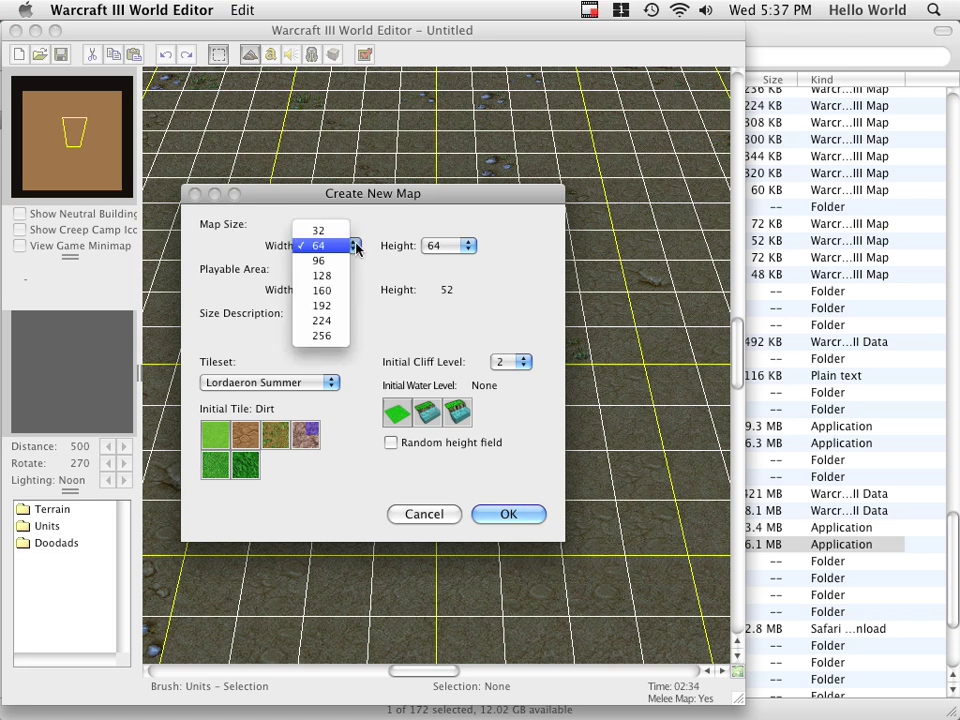
click(336, 335)
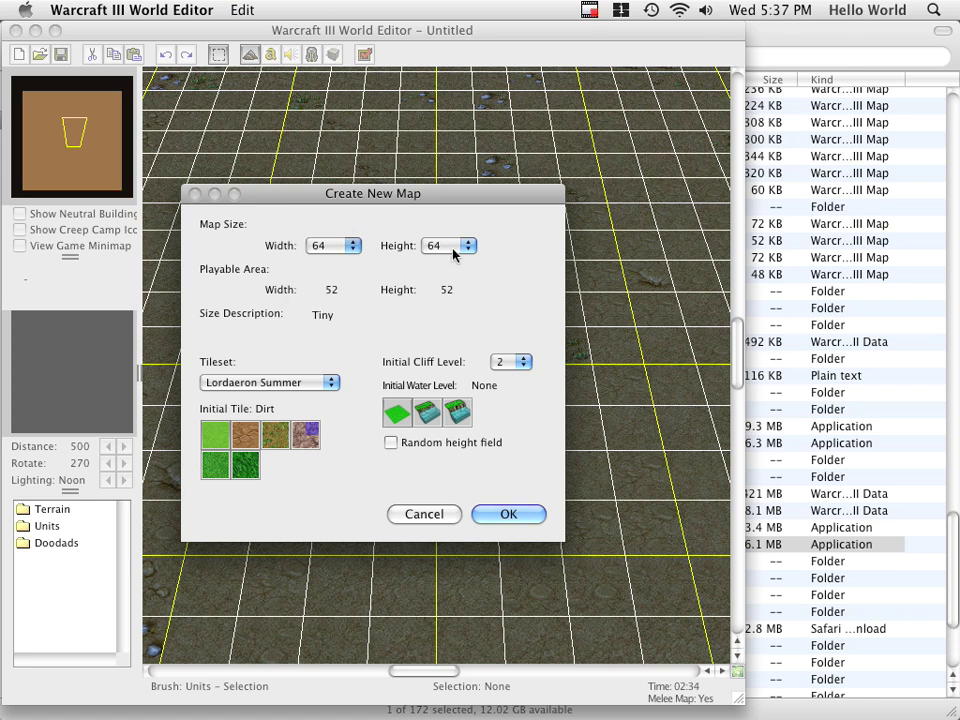
click(453, 246)
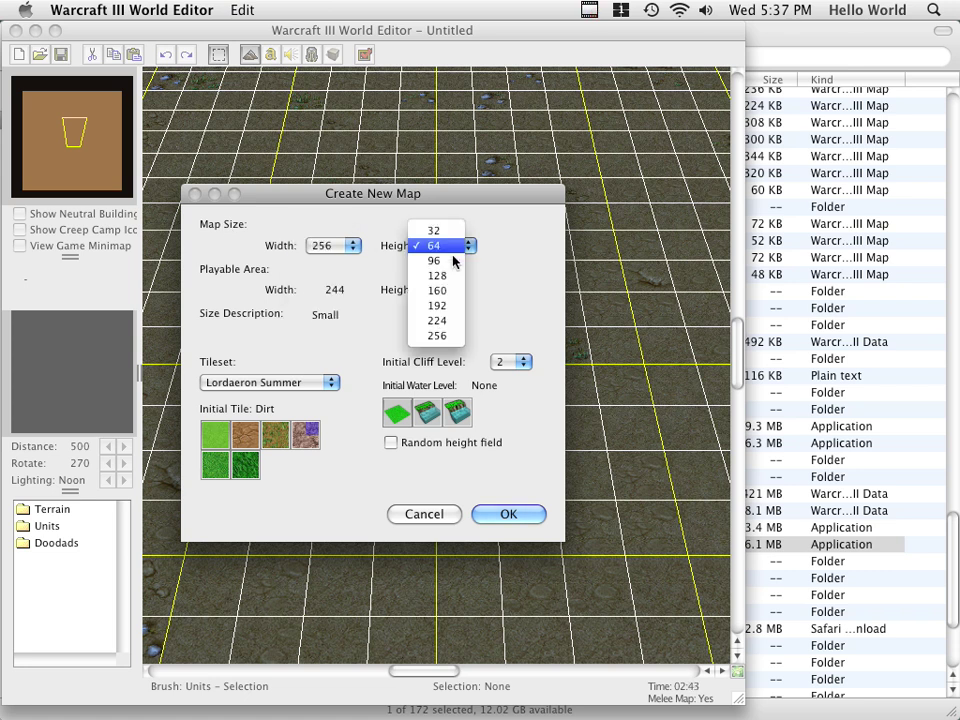
click(445, 342)
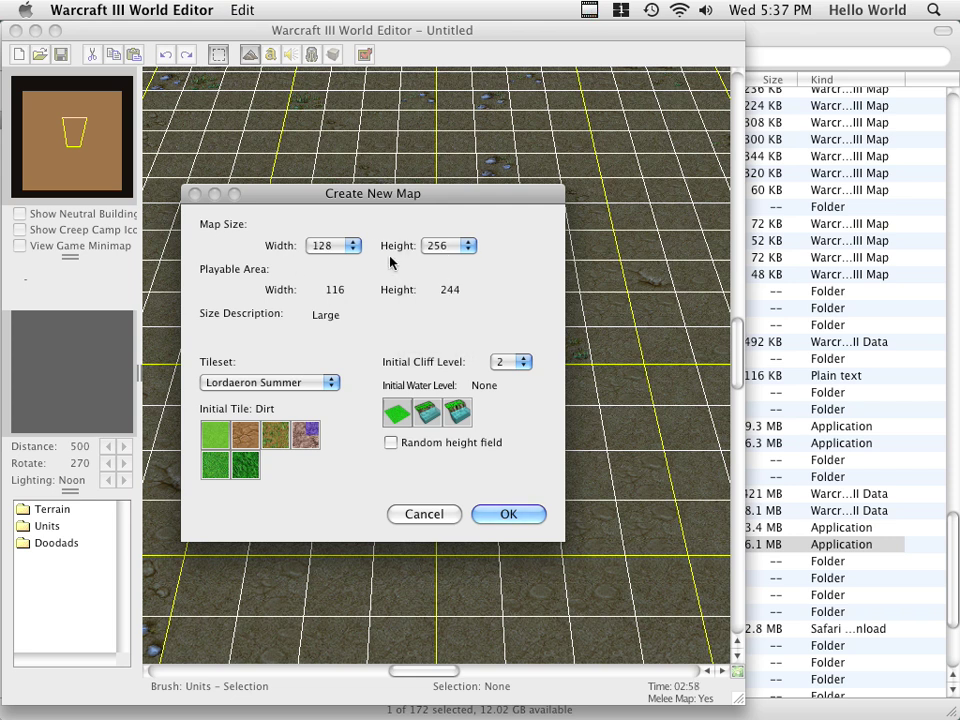
Change the new map's size to 128 wide by 64 high.
click(336, 250)
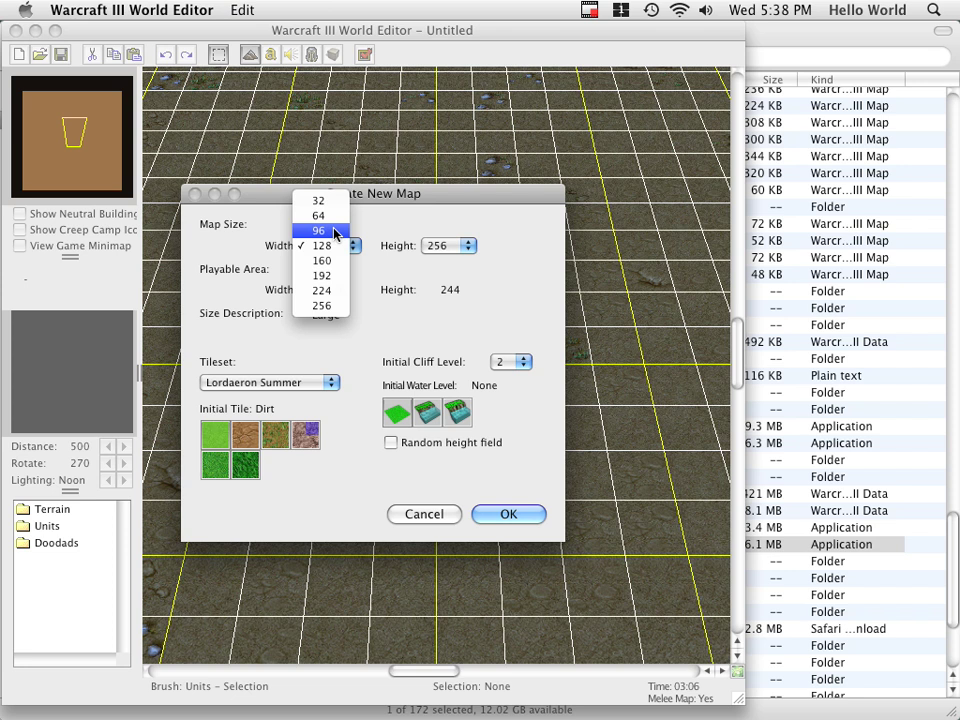
click(336, 232)
click(445, 245)
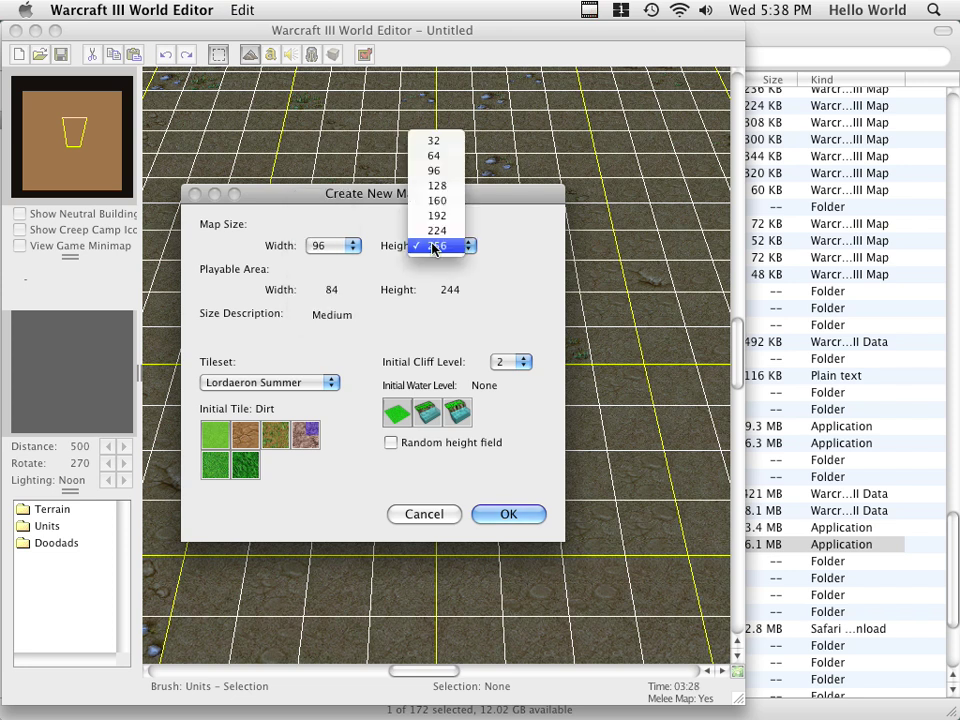
click(435, 159)
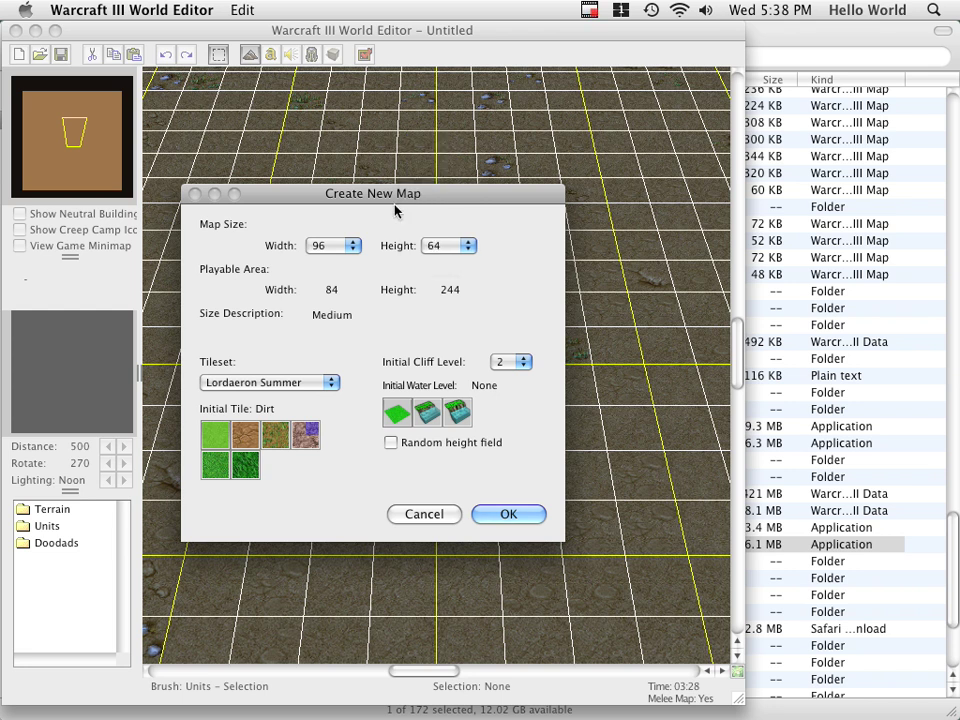
click(355, 246)
click(335, 260)
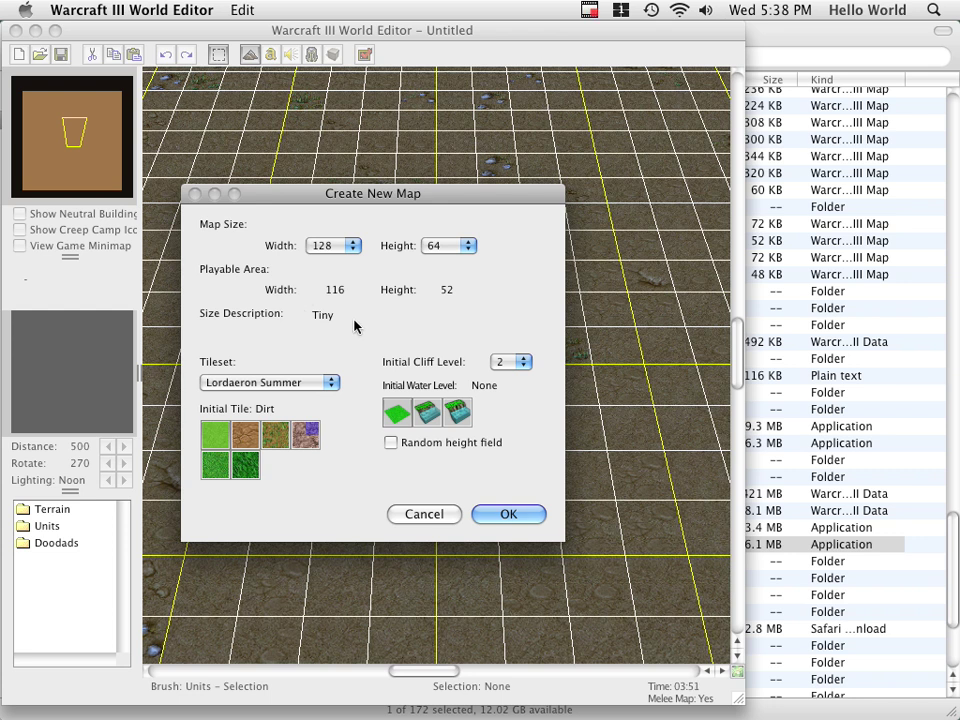
Try the Underground tileset and preview its starting tiles, ending on Ice.
click(250, 386)
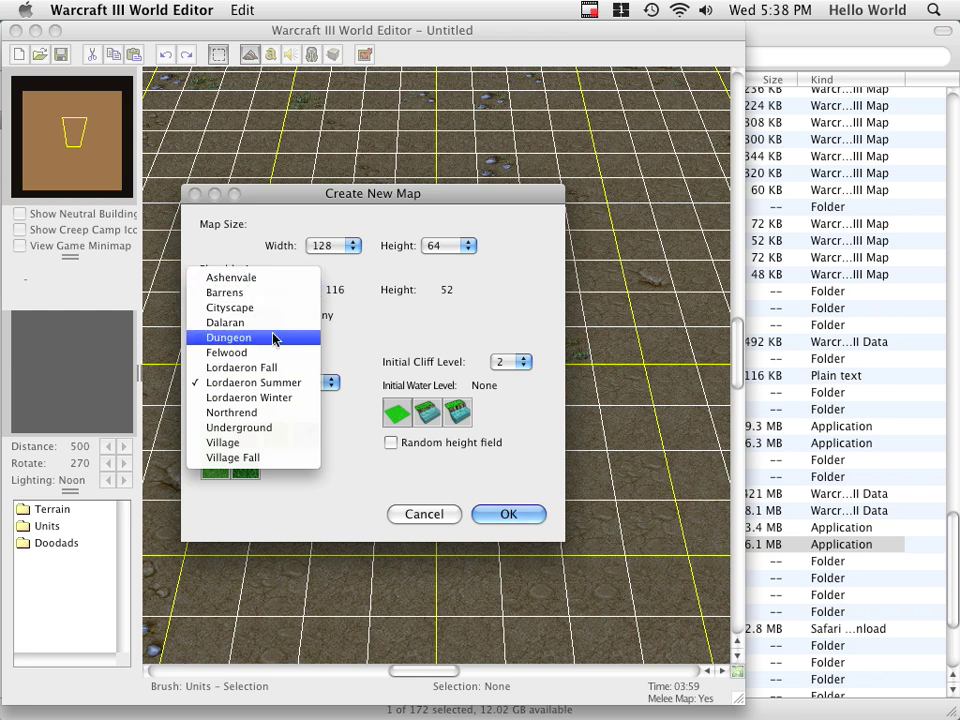
click(281, 429)
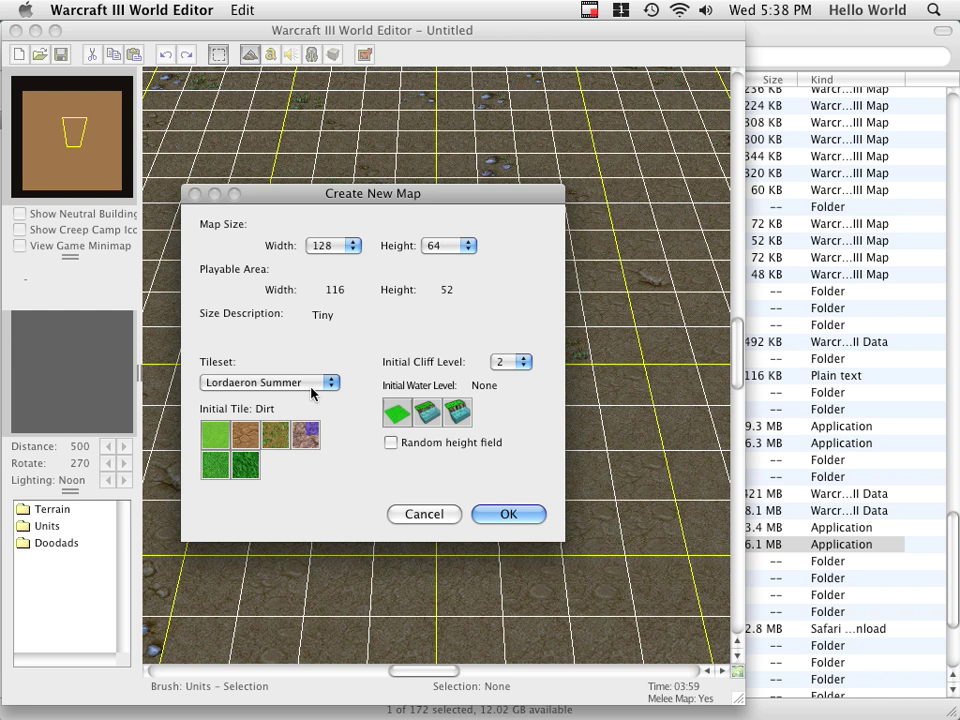
click(250, 433)
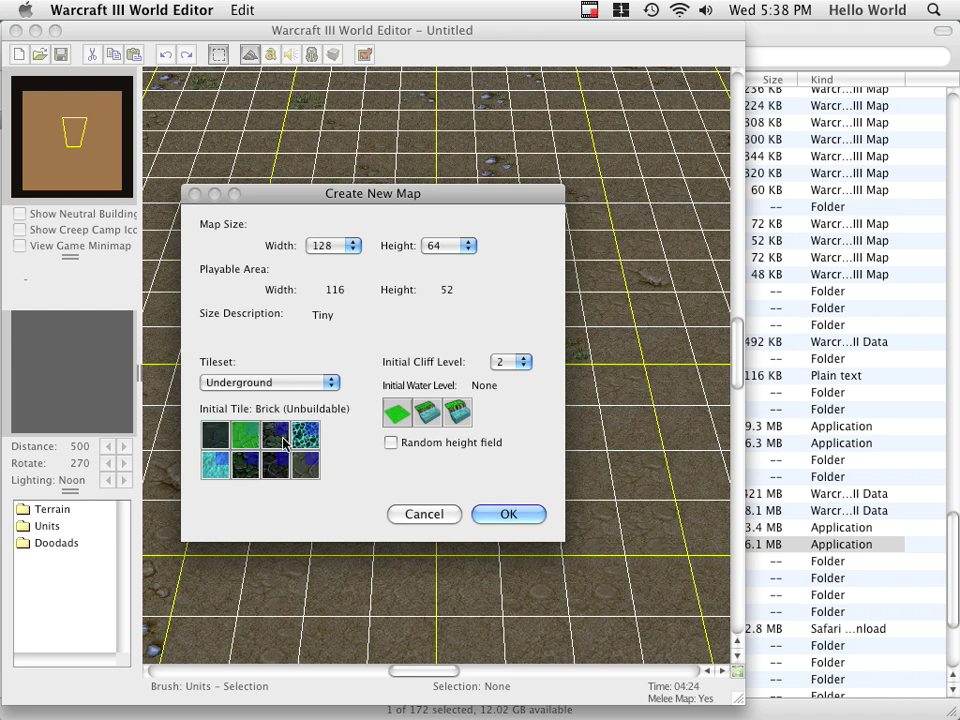
click(275, 434)
click(285, 472)
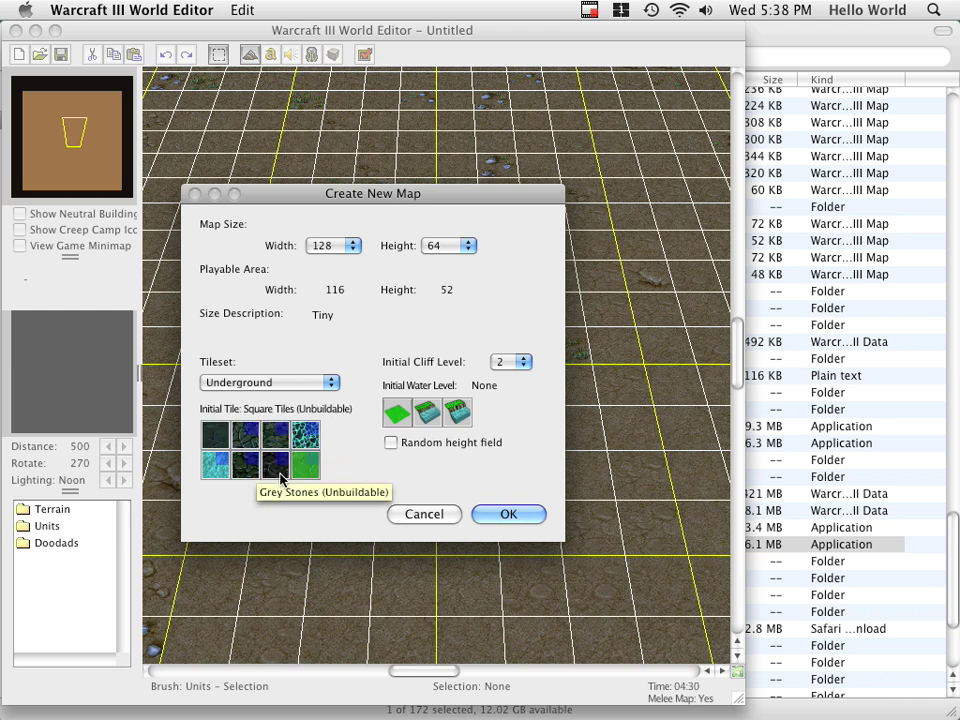
click(243, 474)
click(243, 474)
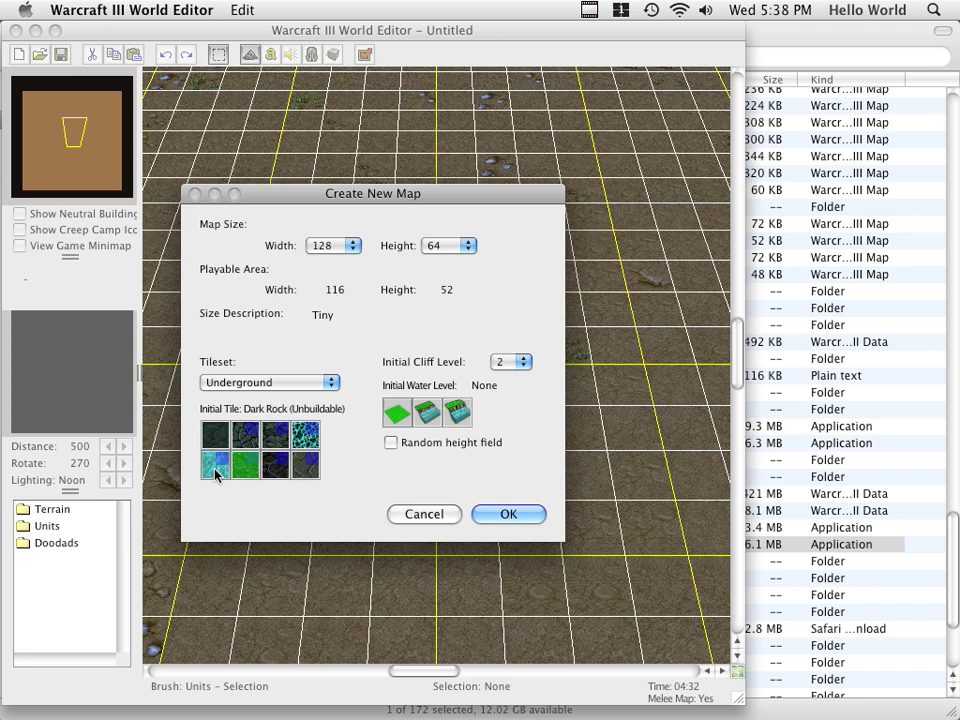
click(215, 467)
Switch to Lordaeron Winter with Snow as the starting tile and create the map.
click(268, 386)
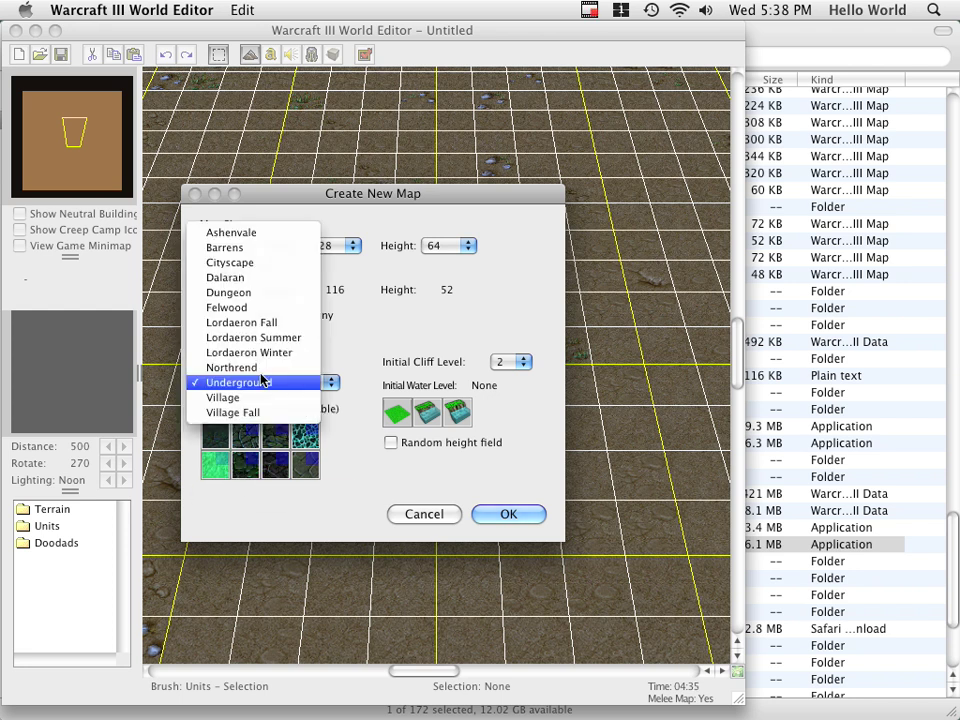
click(261, 380)
click(262, 380)
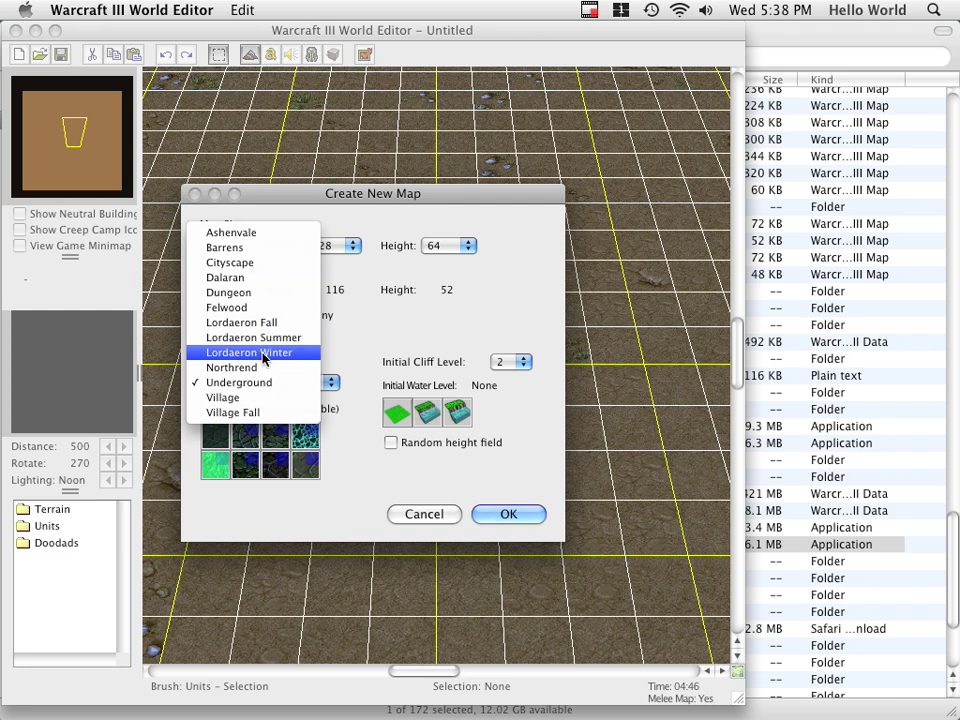
click(240, 422)
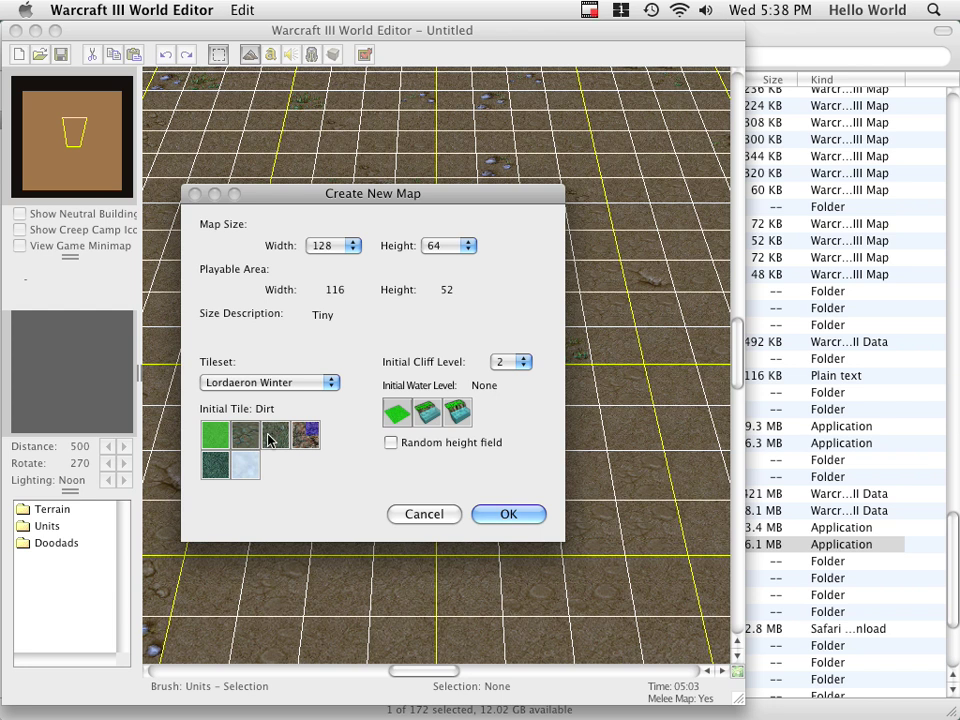
click(271, 438)
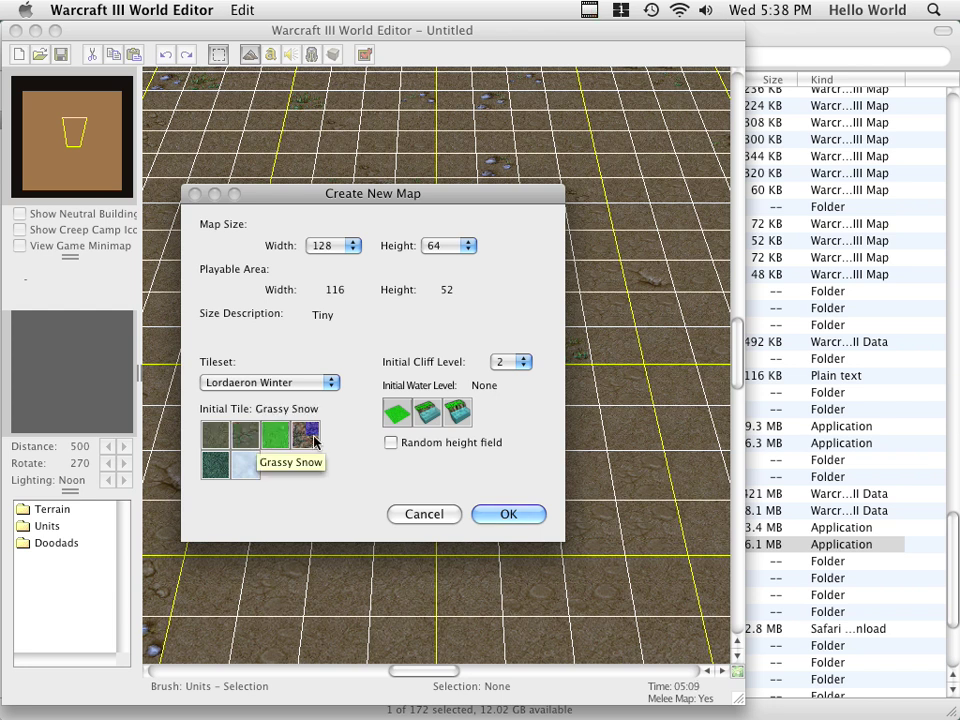
click(311, 444)
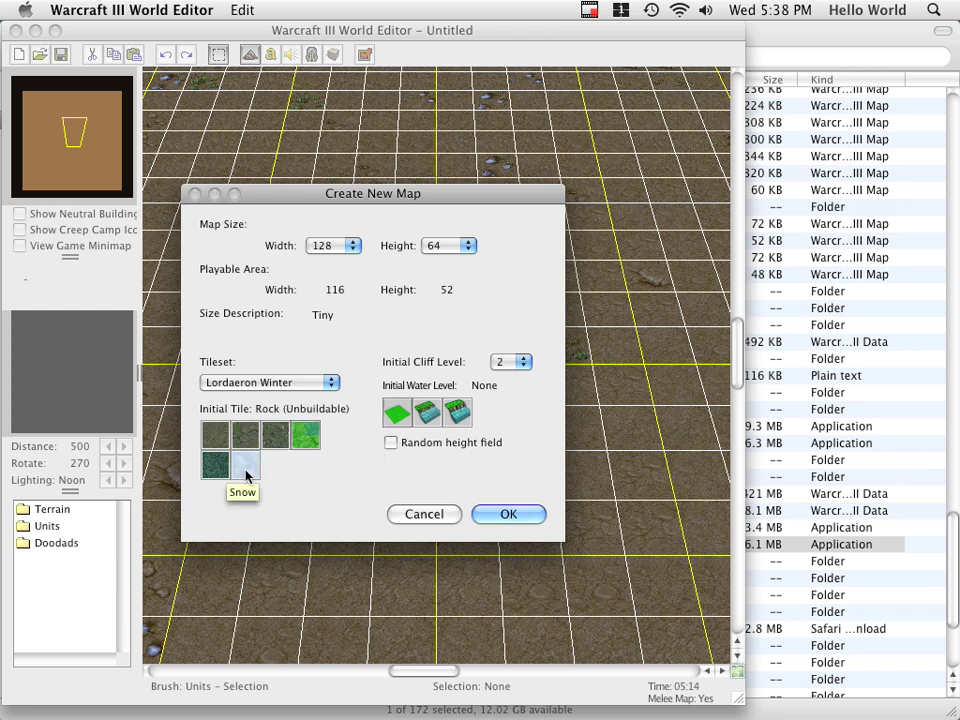
click(249, 470)
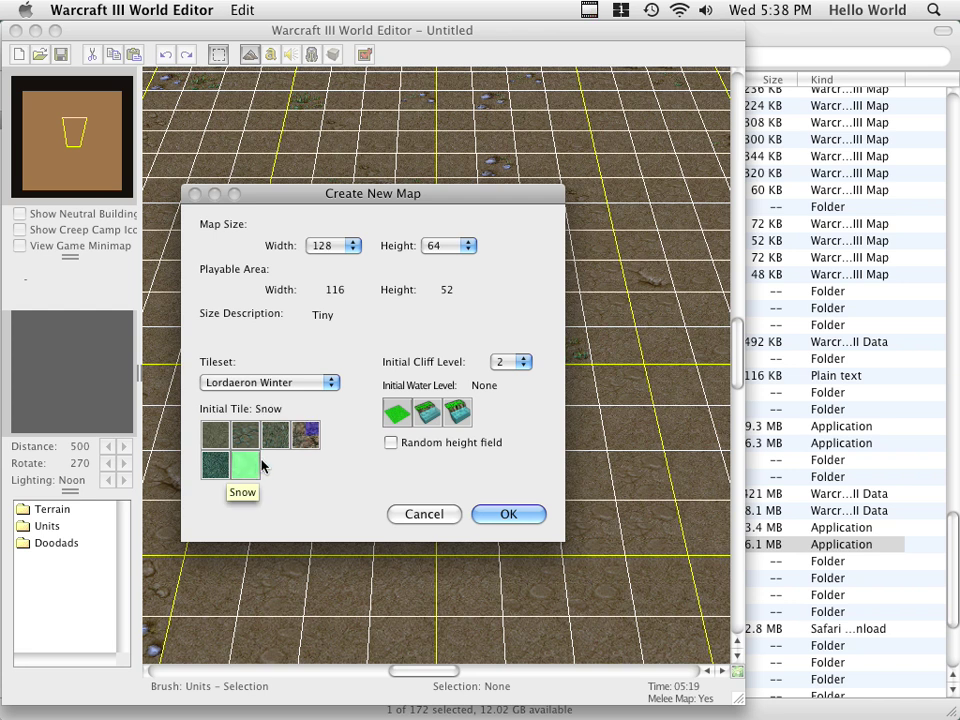
click(215, 467)
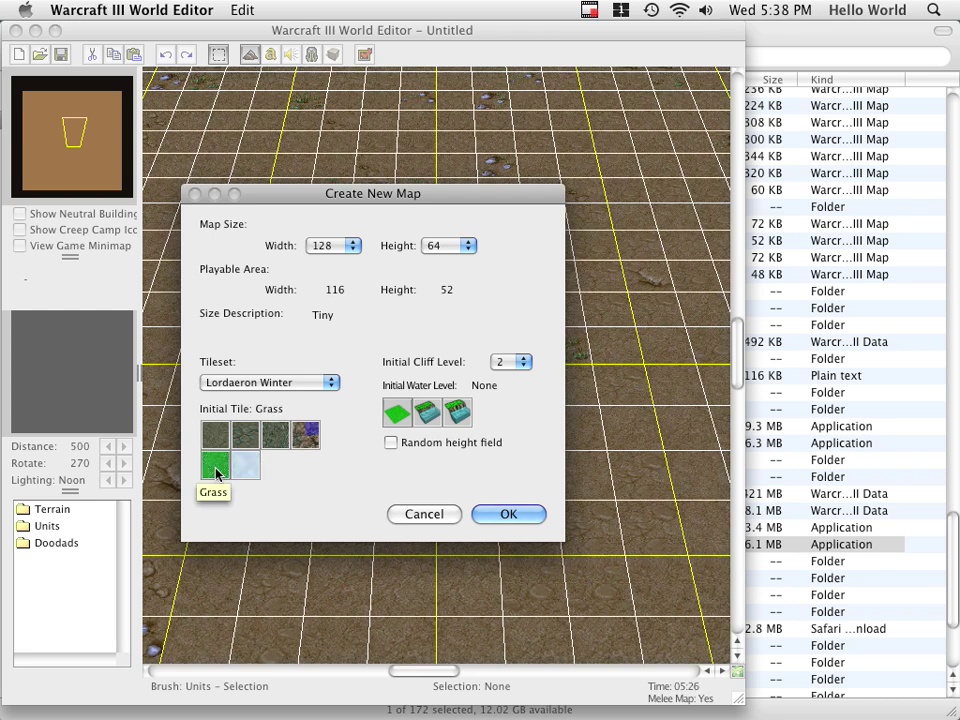
click(243, 466)
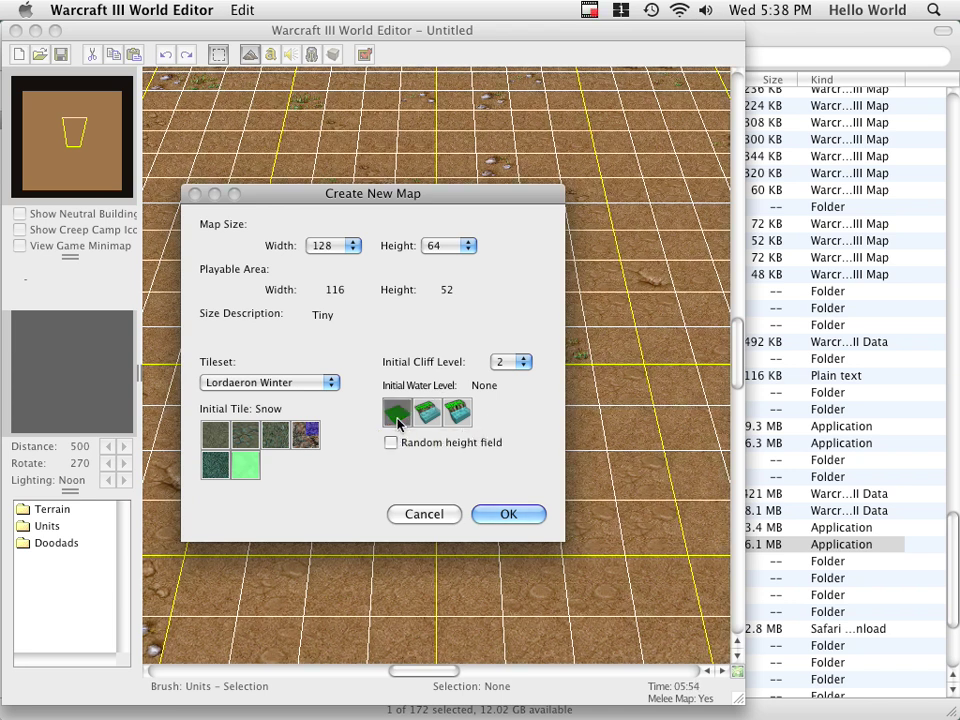
click(505, 512)
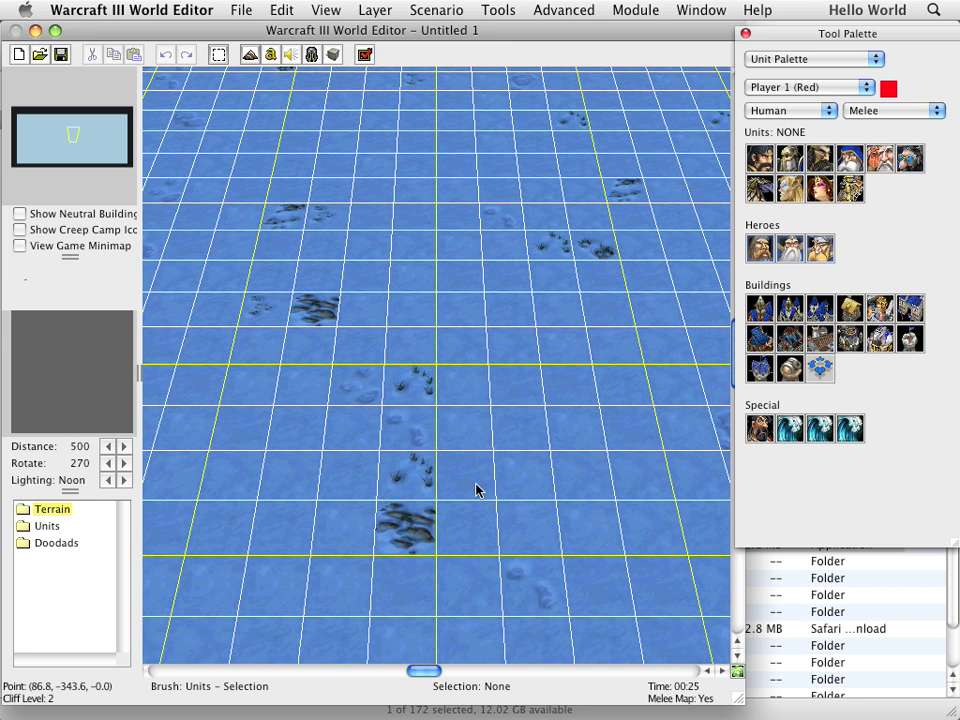
Pan the map view with the arrow keys until the west edge shows at top-left.
key(Up)
key(Down)
key(Left)
key(Left)
key(Left)
key(Left)
key(Left)
key(Left)
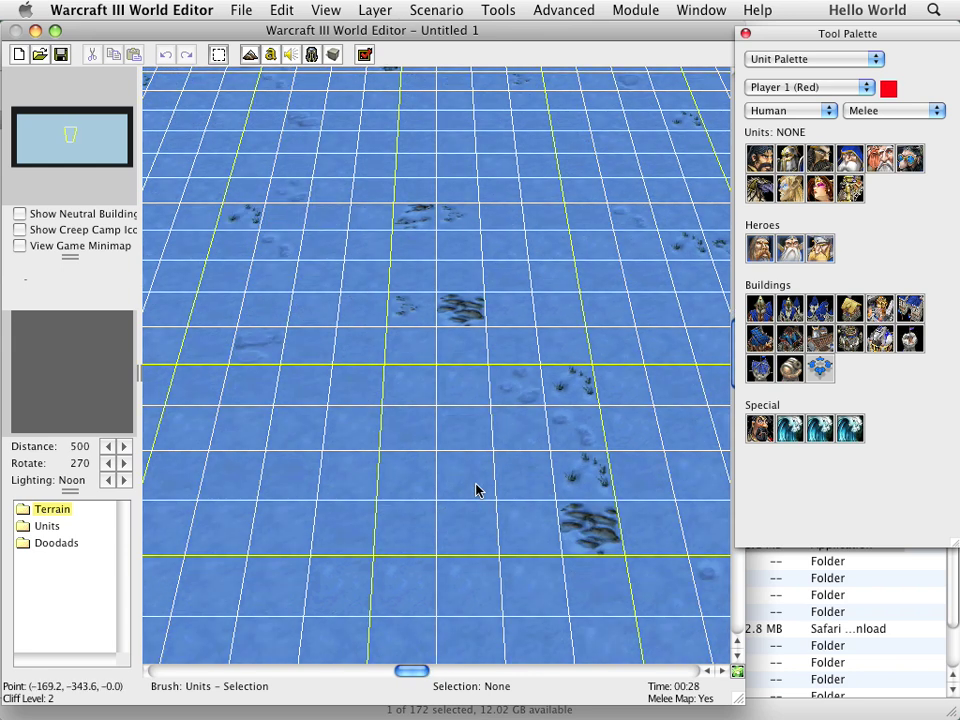
key(Left)
key(Left)
key(Left)
key(Left)
key(Left)
key(Left)
key(Left)
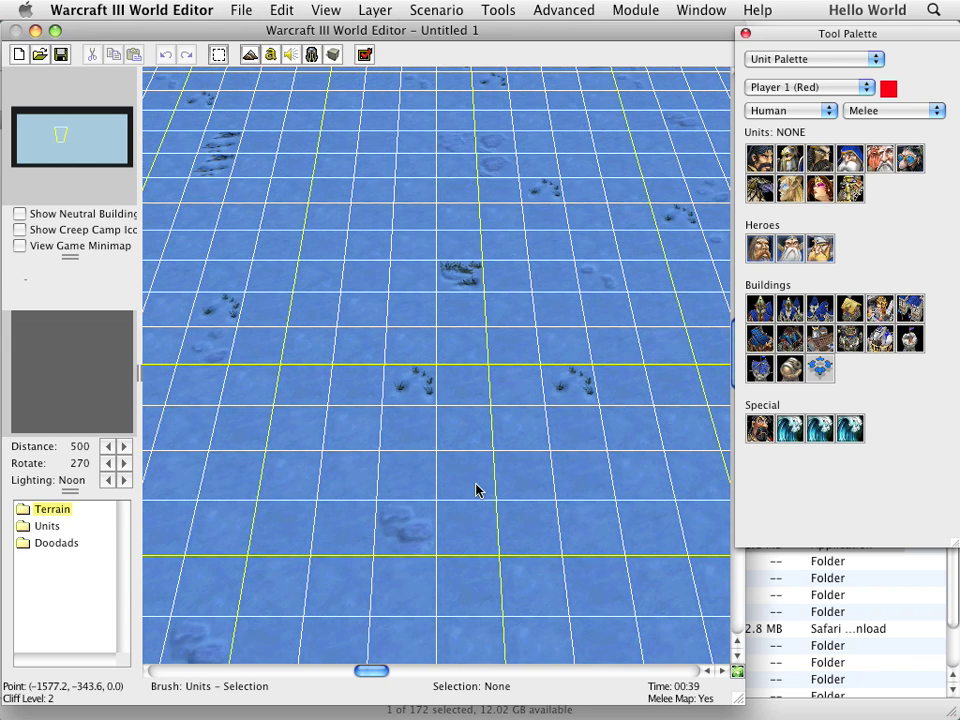
key(Left)
key(Left)
key(Left)
key(Left)
key(Left)
key(Left)
key(Left)
key(Left)
key(Left)
key(Left)
key(Left)
key(Left)
key(Left)
key(Left)
key(Left)
key(Left)
key(Left)
key(Left)
key(Left)
key(Left)
key(Left)
key(Left)
key(Left)
key(Left)
key(Left)
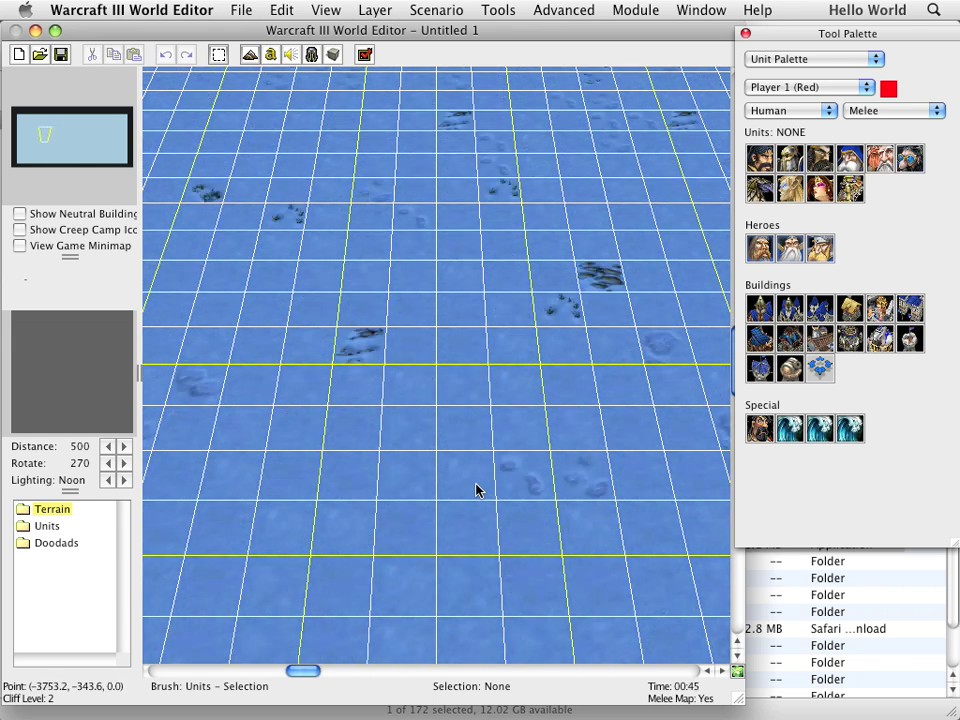
key(Left)
key(Left)
key(Left)
key(Left)
key(Left)
key(Left)
key(Left)
key(Left)
key(Left)
key(Left)
key(Left)
key(Left)
key(Left)
key(Left)
key(Left)
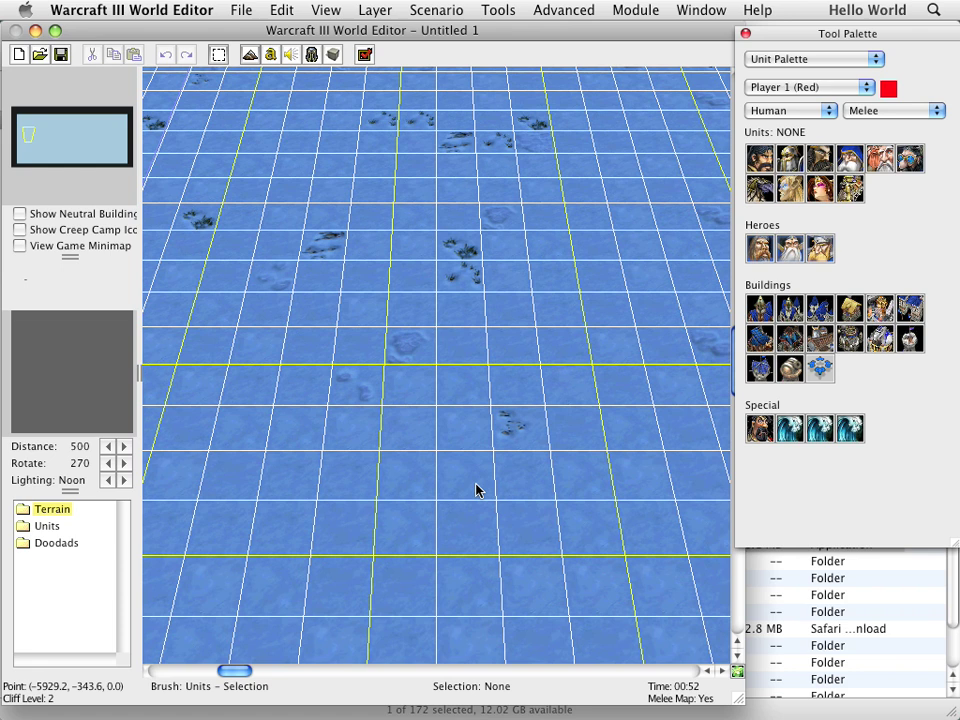
key(Right)
key(Right)
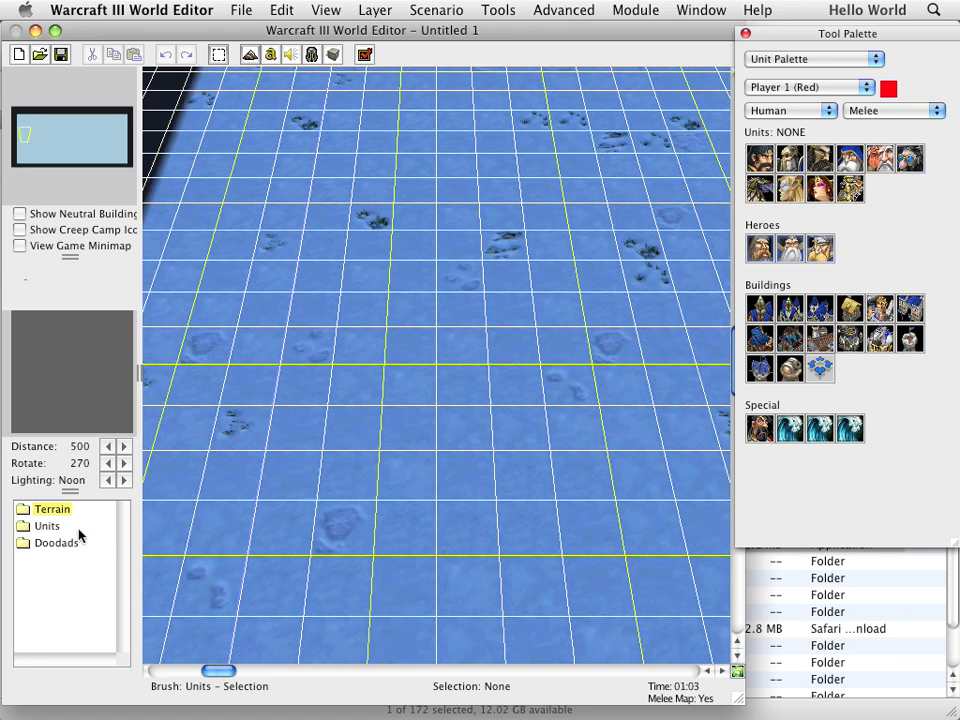
Expand Units > Neutral Passive > Melee > Buildings to list Gold Mine and Way Gate.
double_click(48, 527)
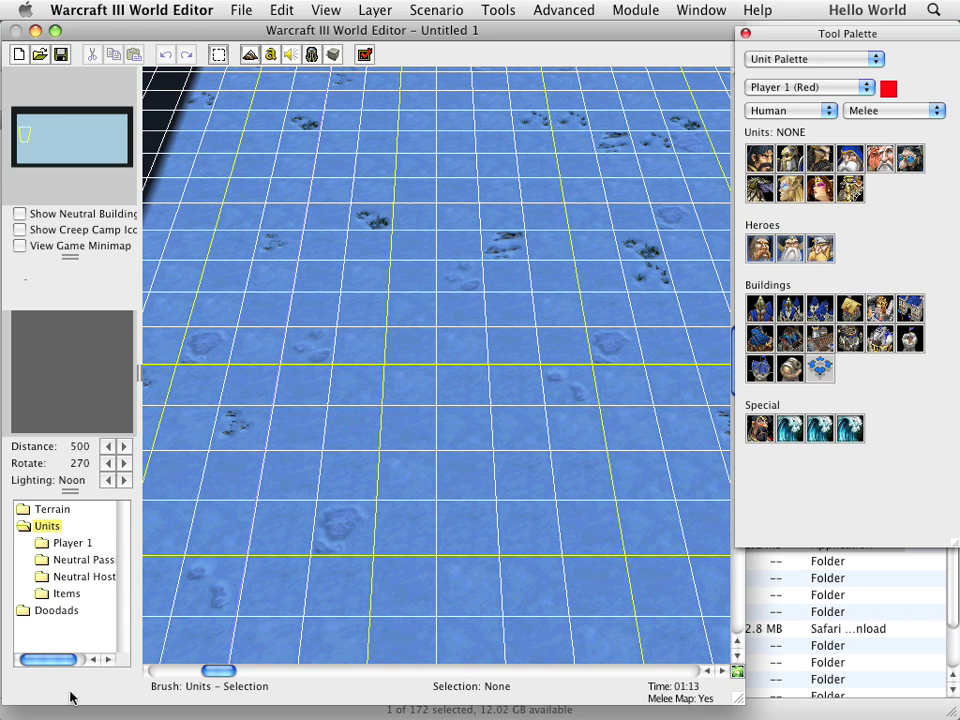
drag(65, 659, 73, 658)
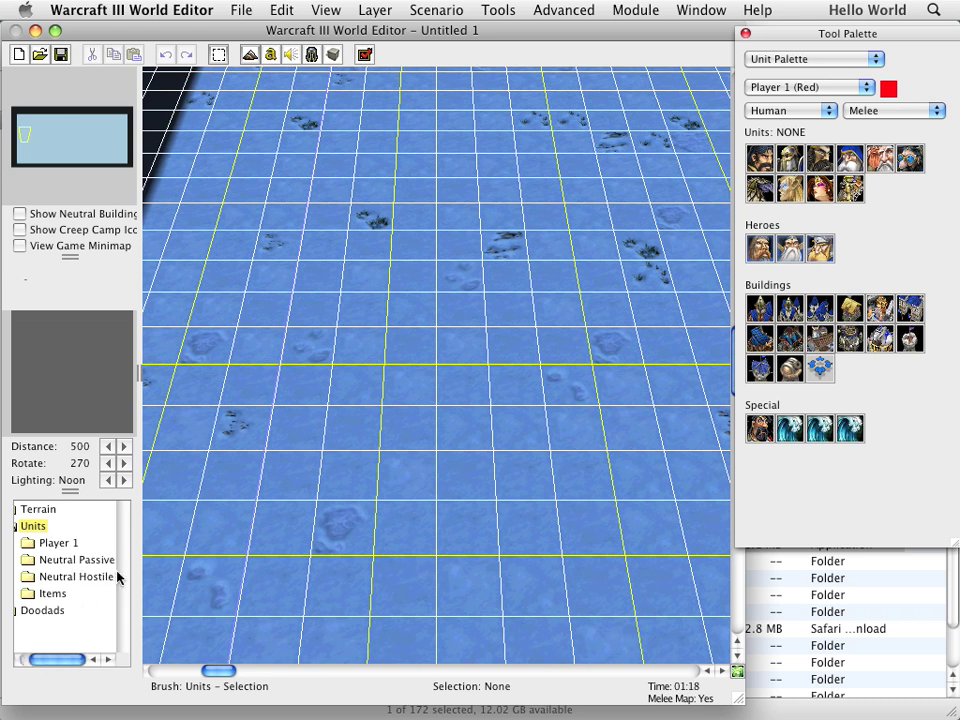
double_click(46, 562)
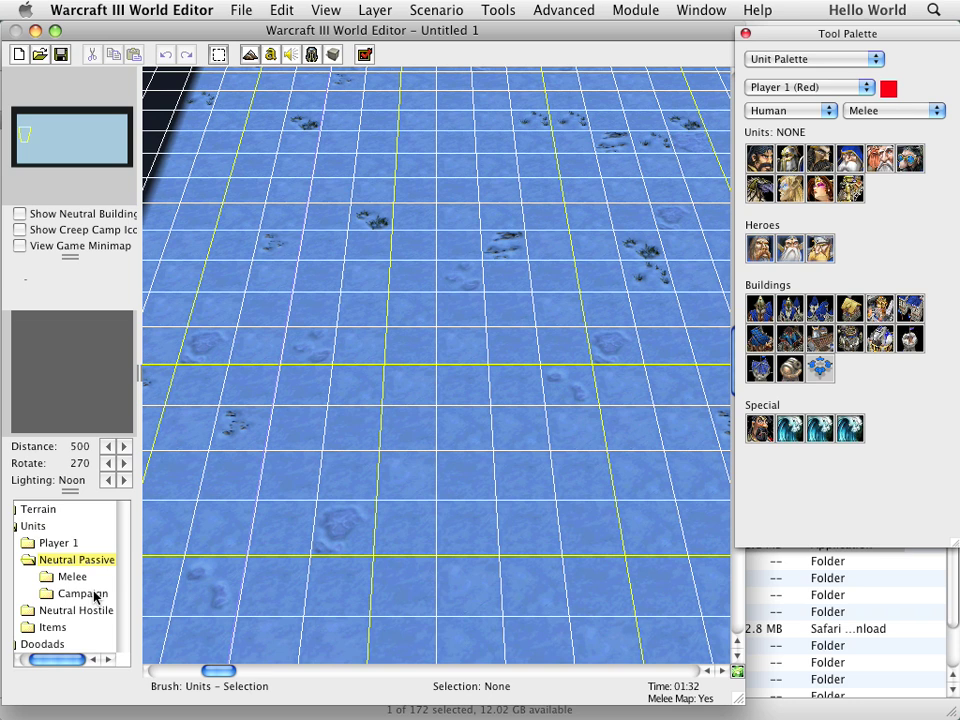
double_click(46, 577)
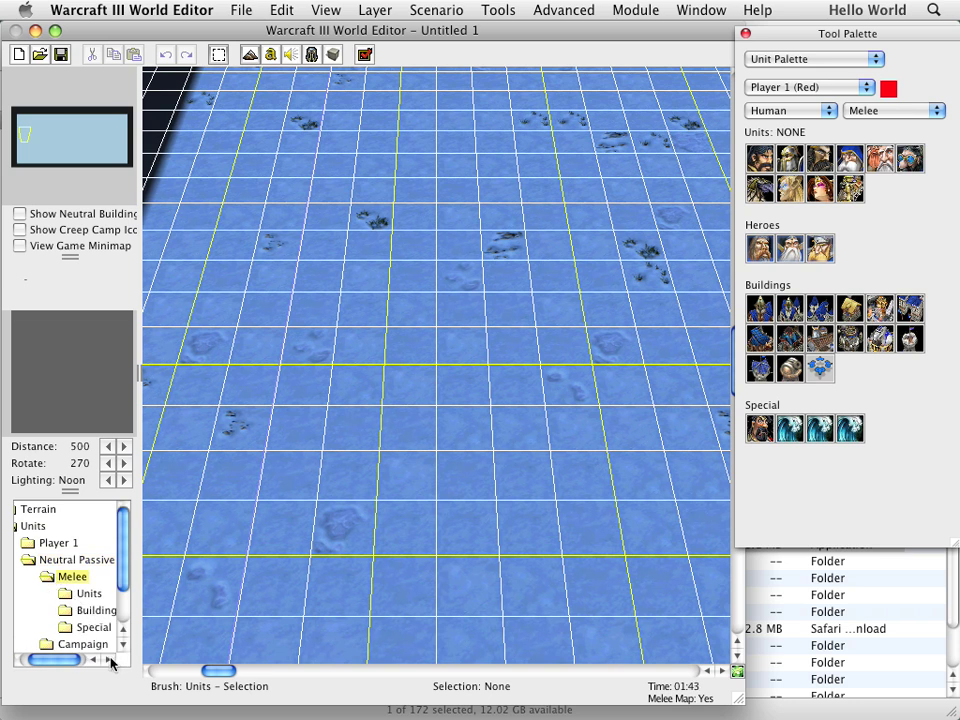
key(Down)
key(Down)
key(Right)
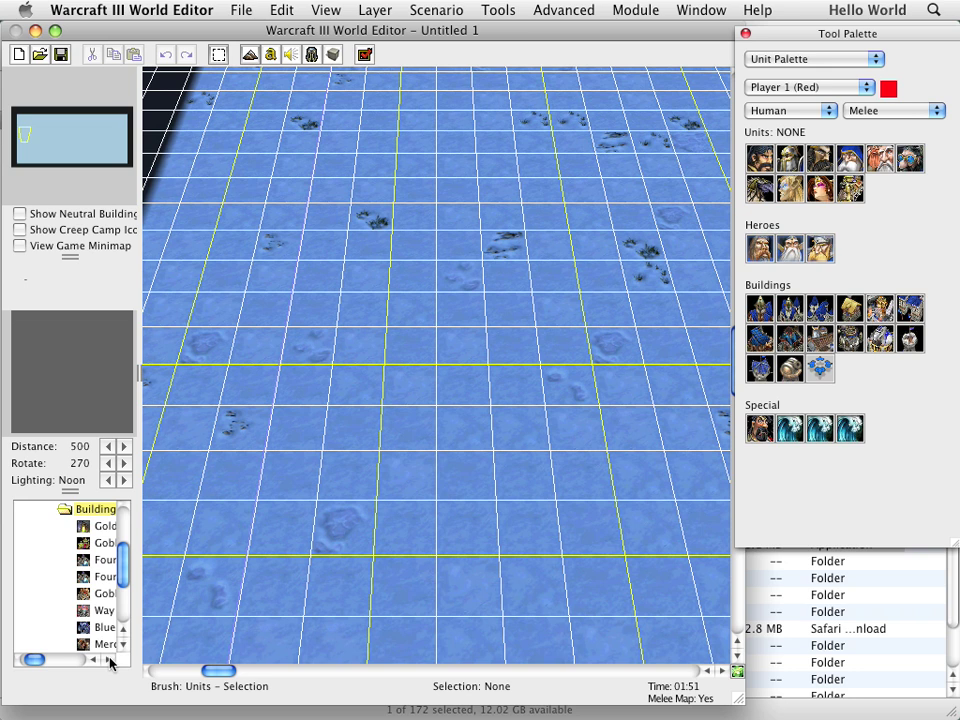
click(108, 661)
click(108, 661)
click(108, 661)
click(108, 661)
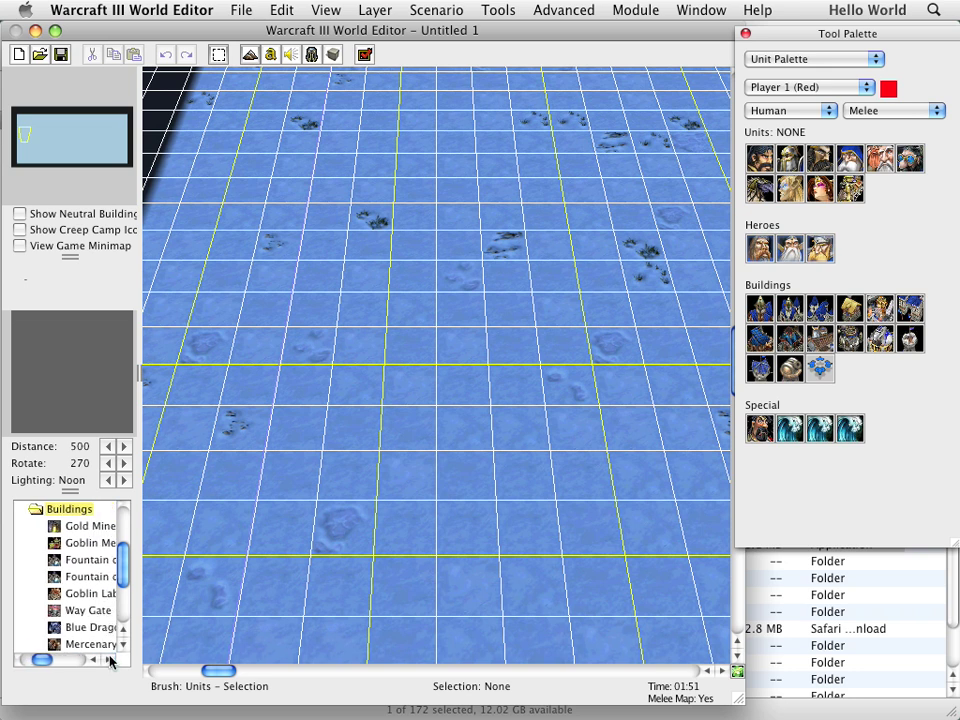
Pick the Gold Mine and place one near the map's west edge.
click(100, 527)
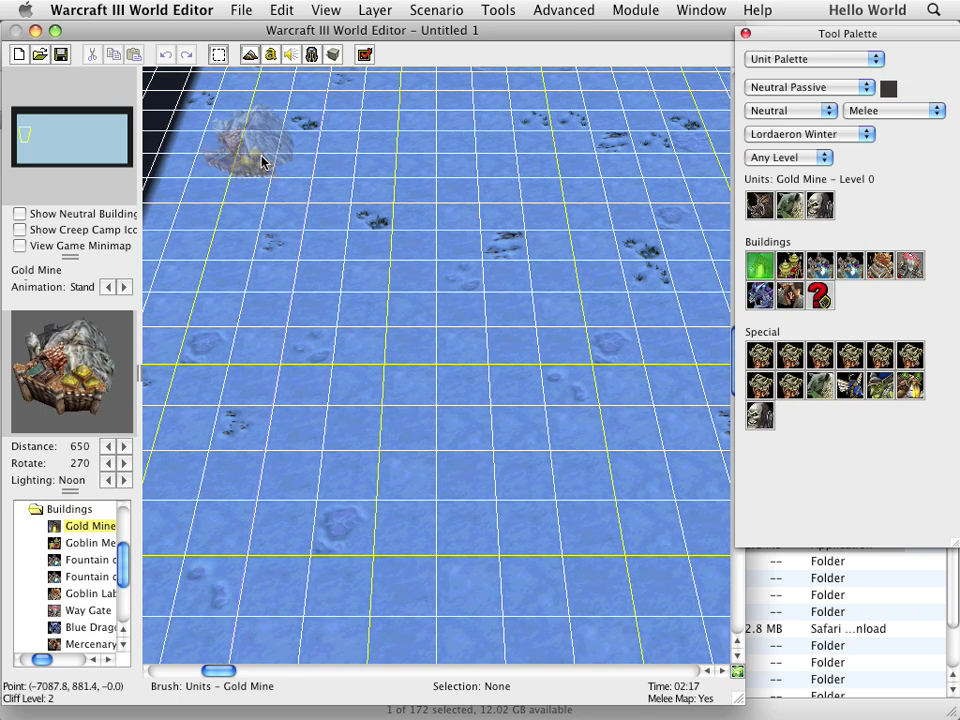
click(262, 162)
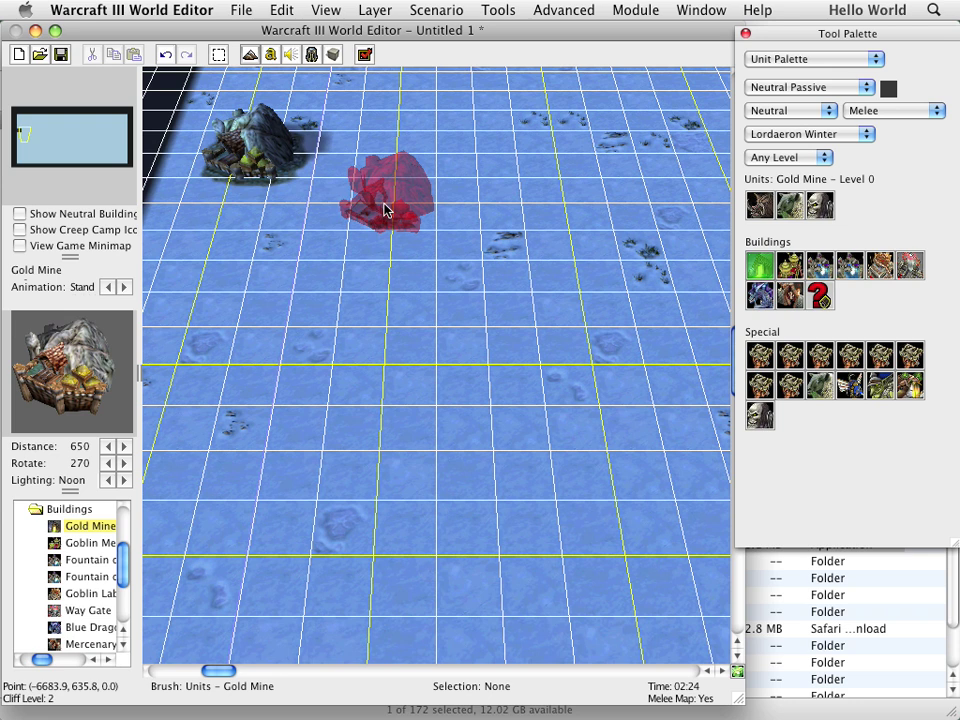
key(Right)
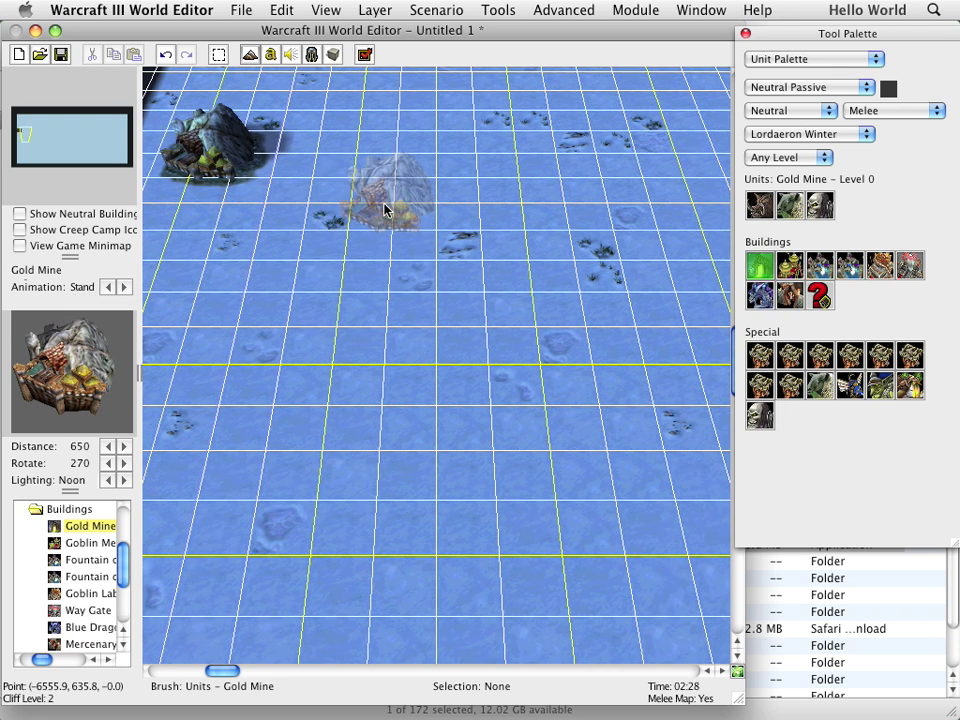
key(Right)
key(Right)
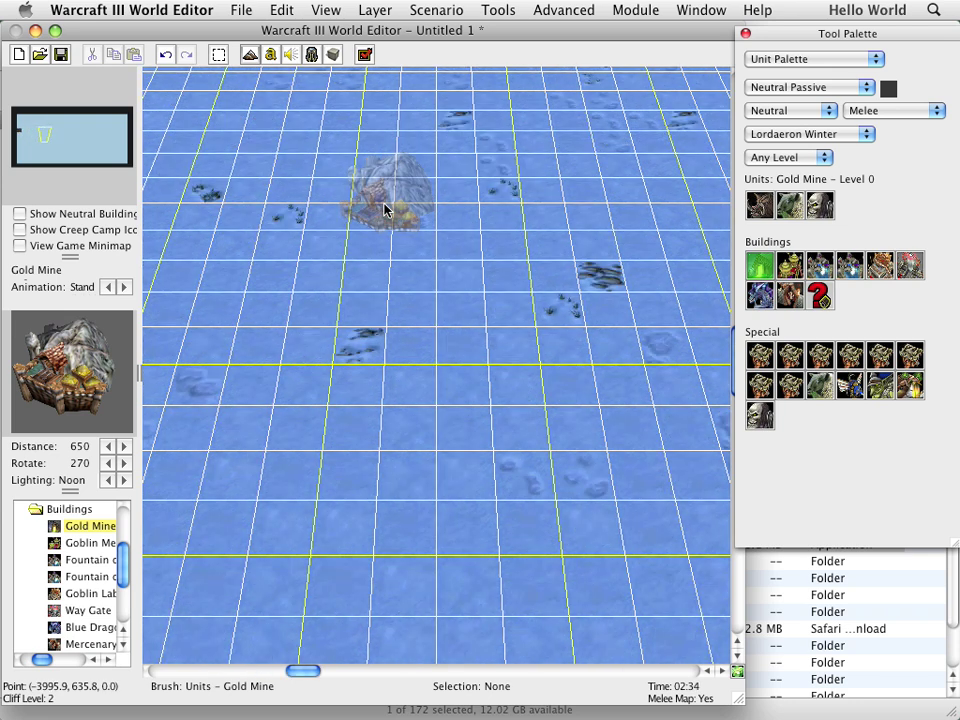
key(Right)
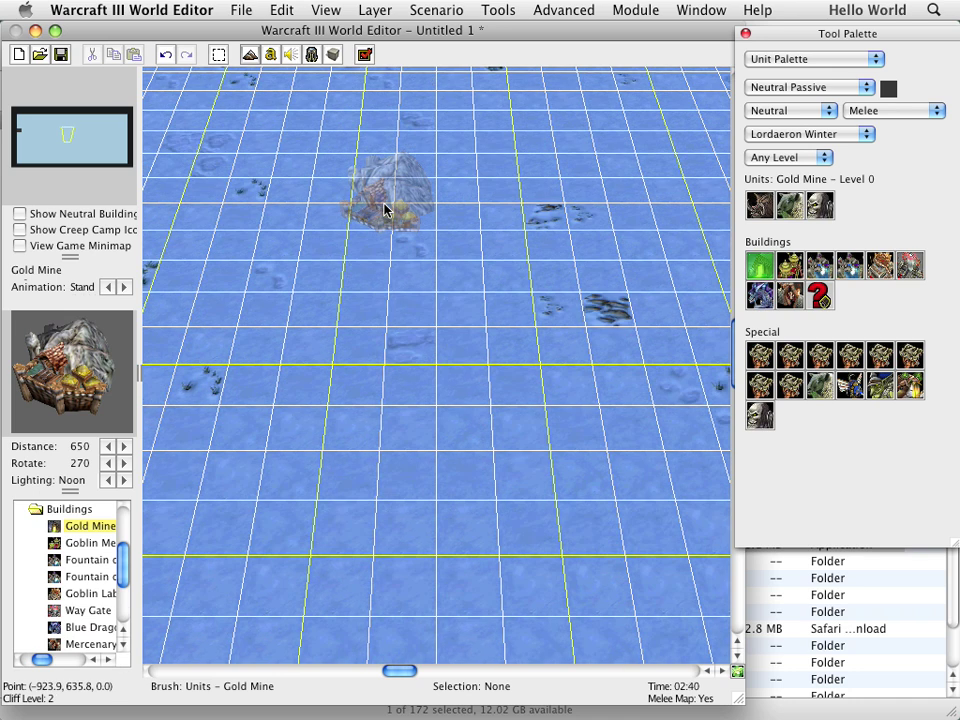
key(Right)
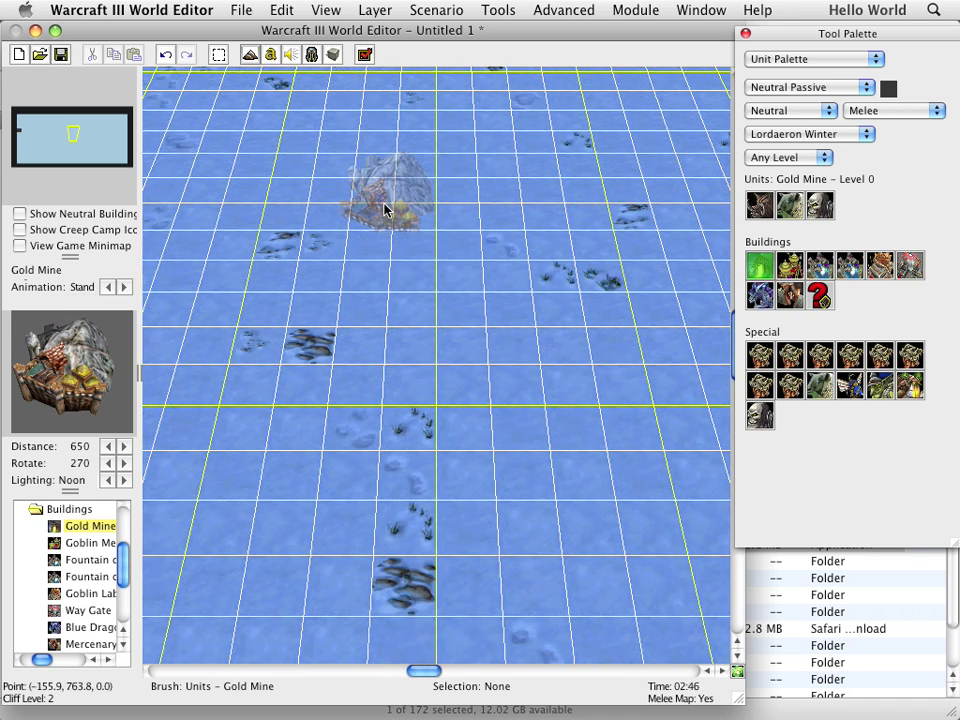
Place a second Gold Mine near the map's east edge.
key(Right)
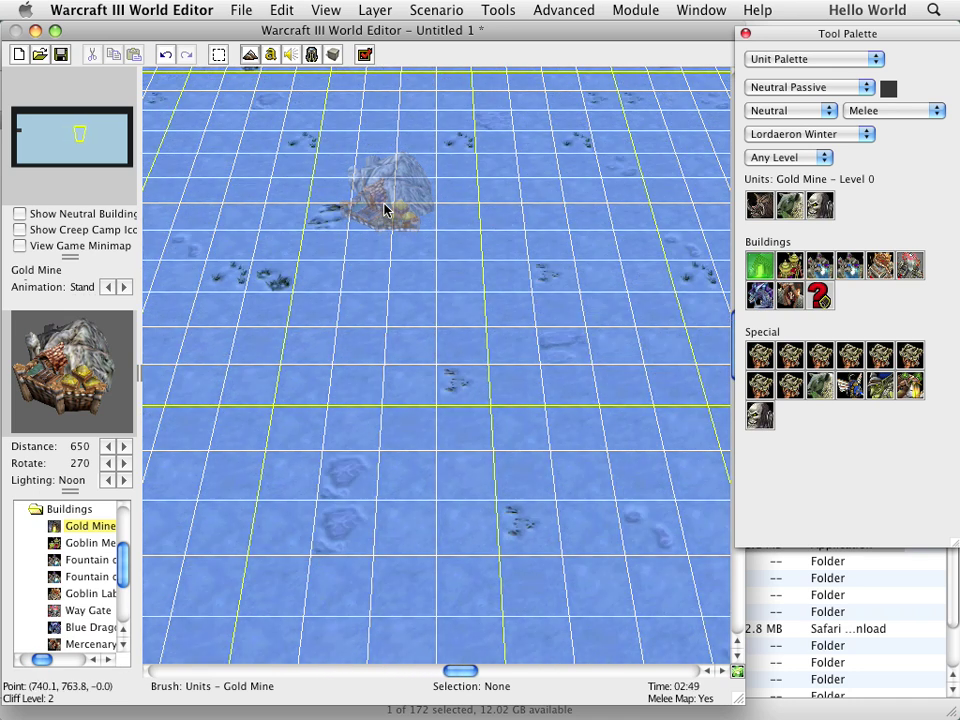
key(Right)
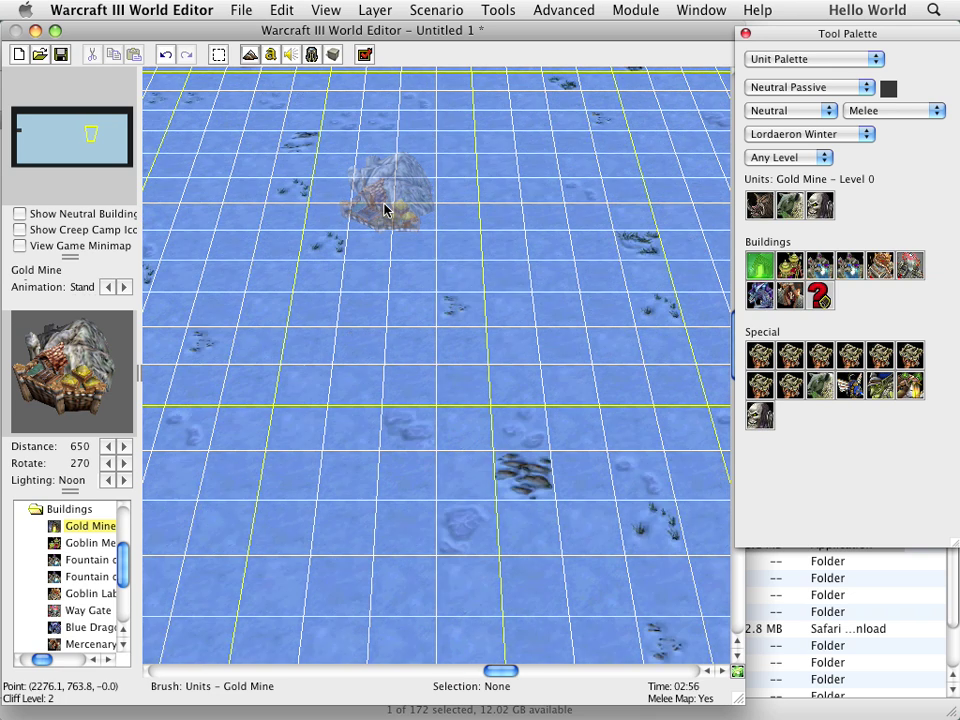
key(Right)
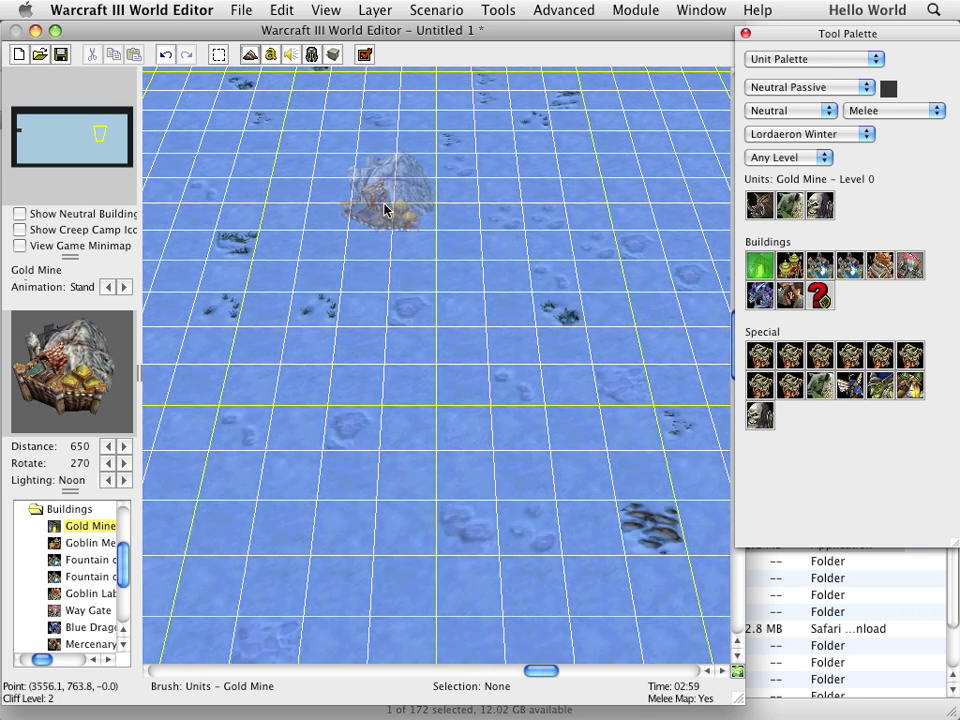
key(Right)
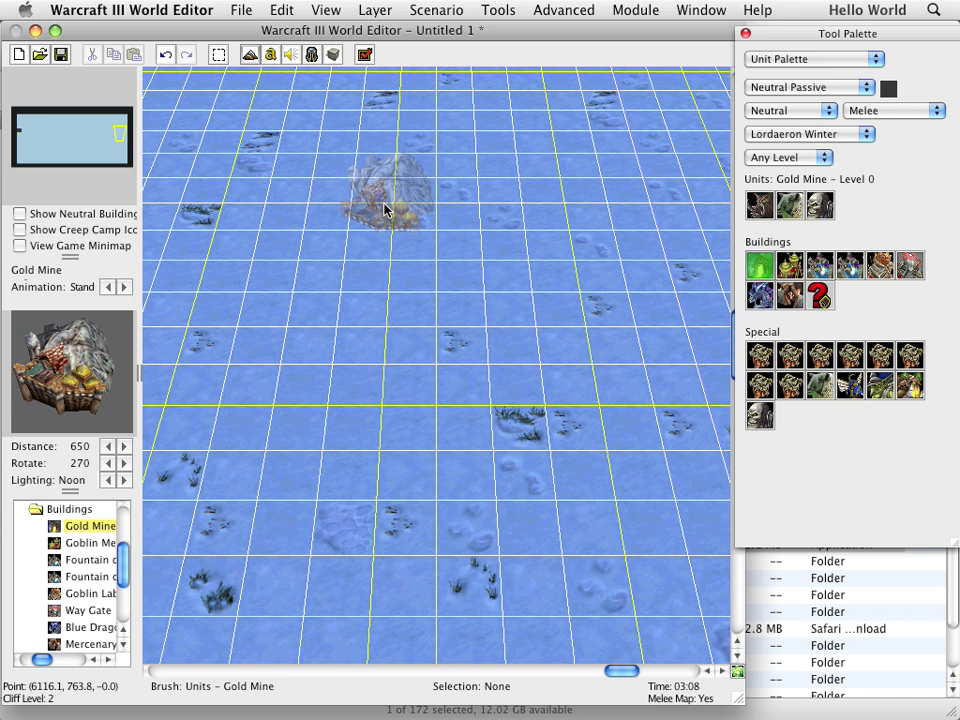
key(Right)
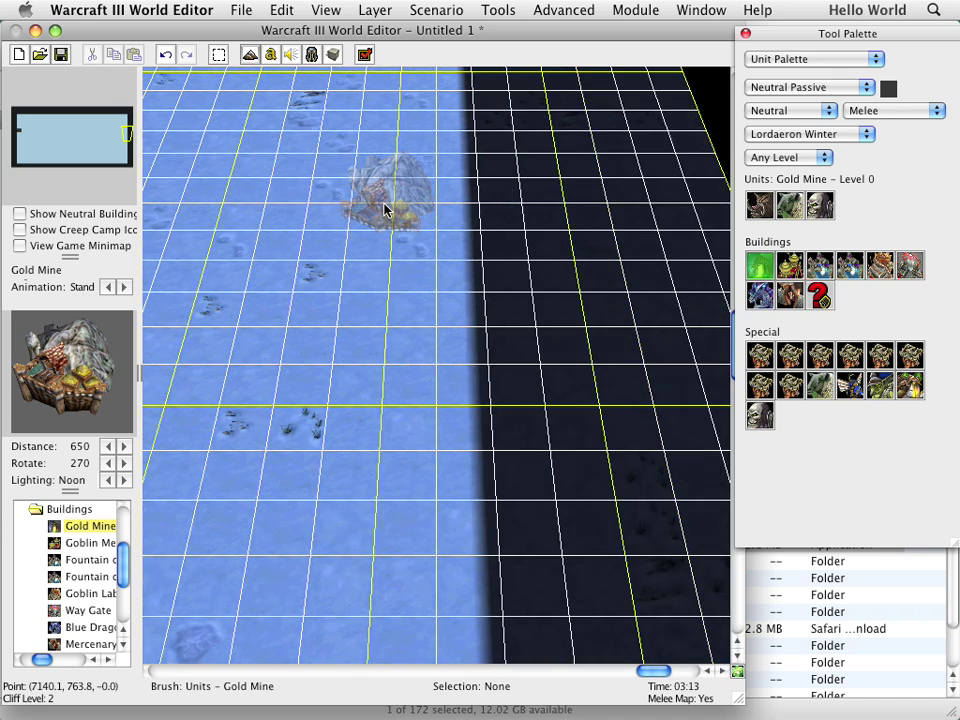
key(Up)
click(386, 209)
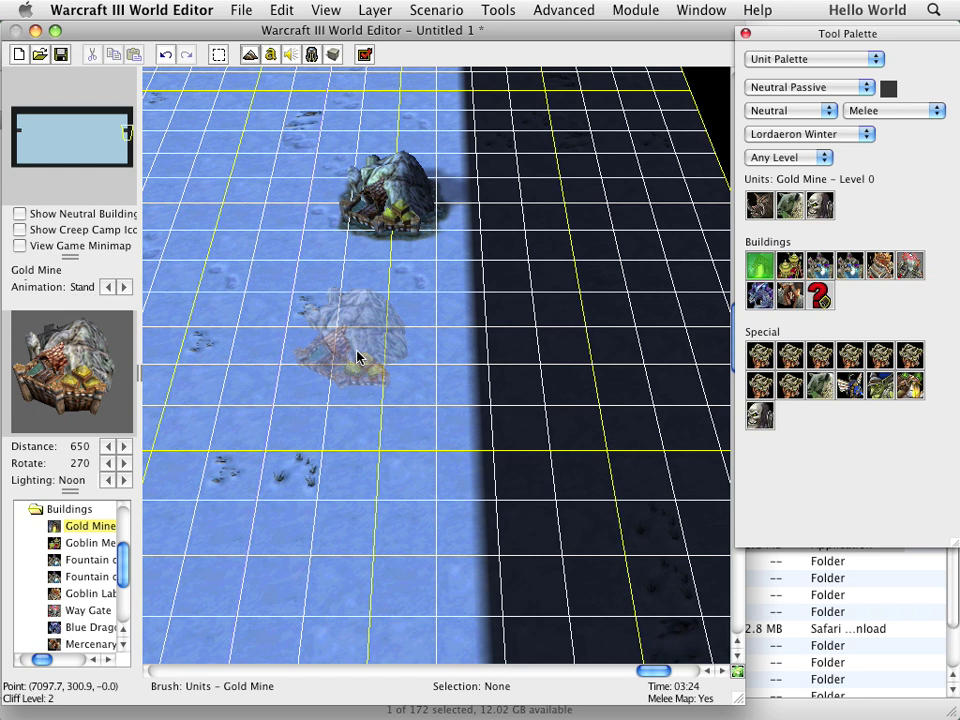
key(Left)
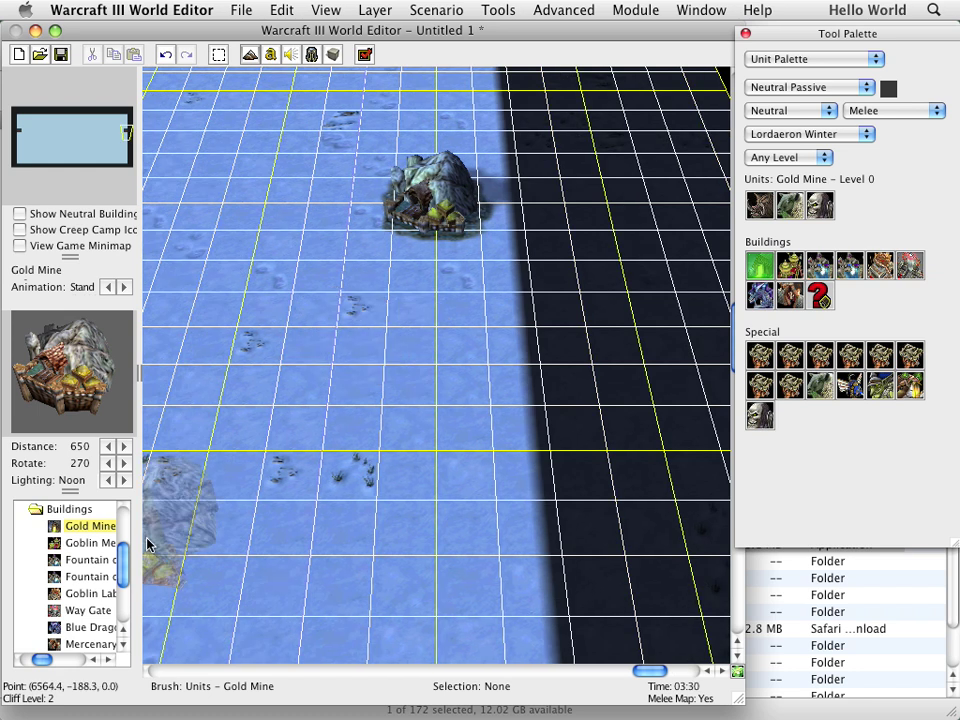
scroll(110, 560, up, 3)
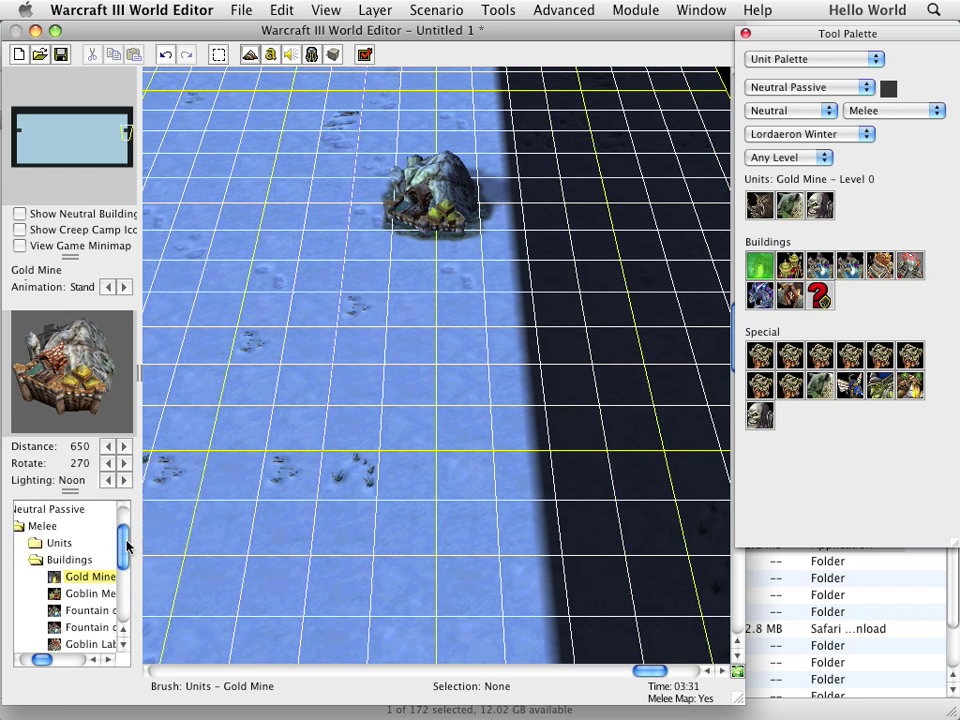
In Scenario Player Properties, set Player 2's controller to User and confirm.
click(495, 9)
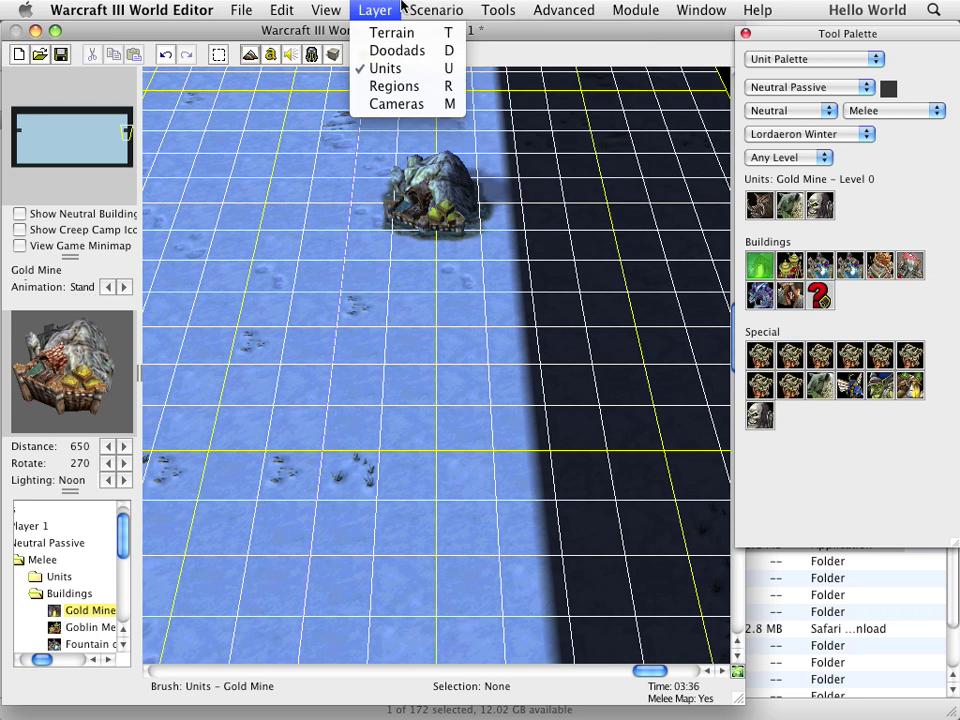
mouse_move(413, 8)
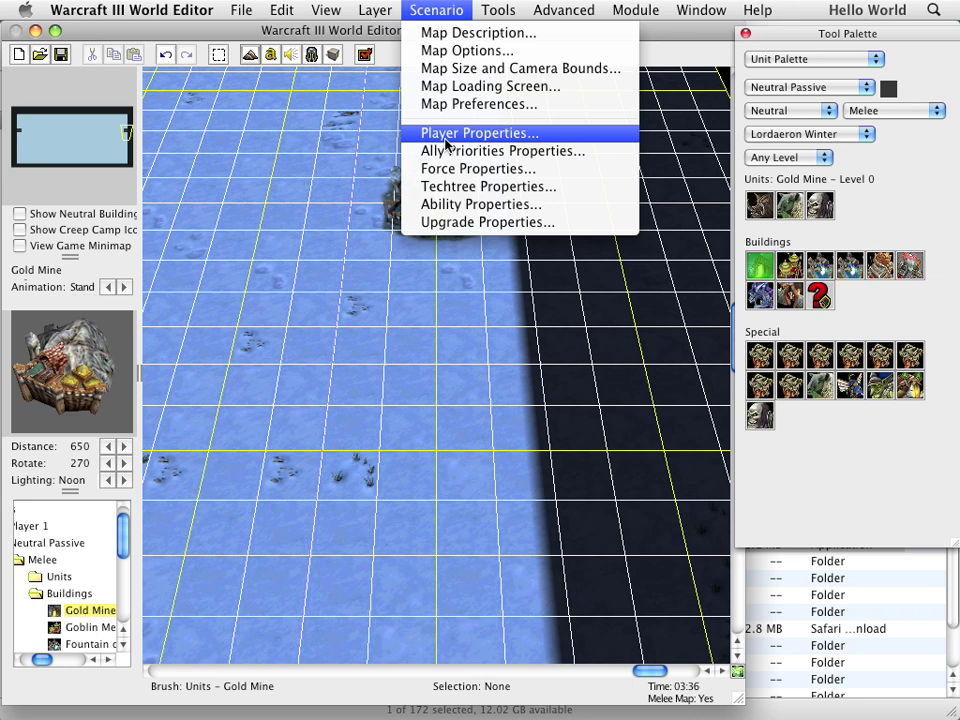
click(446, 136)
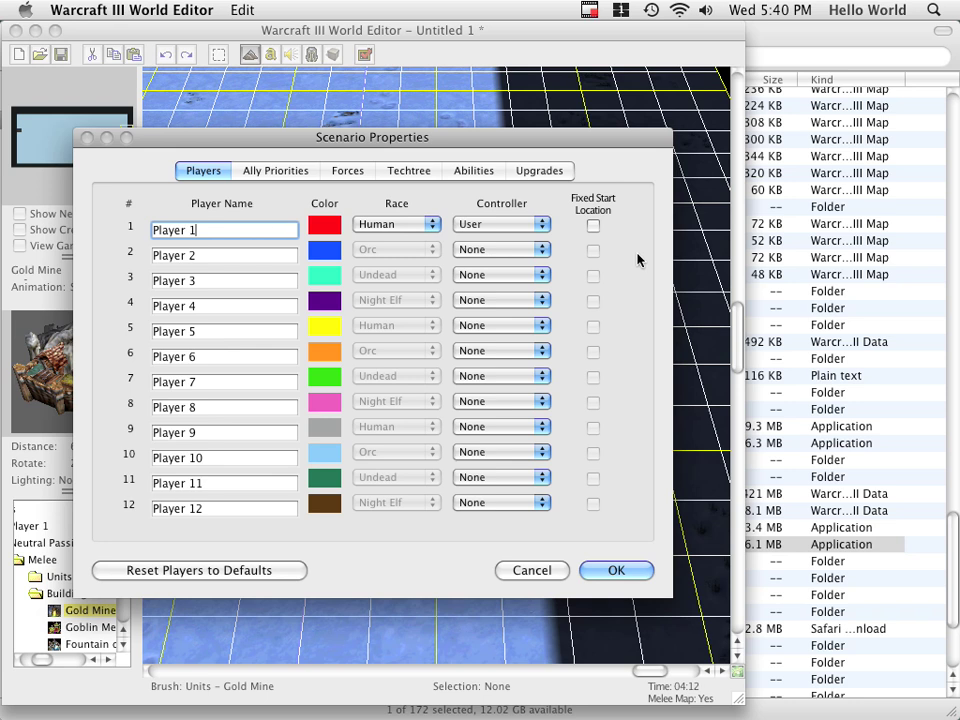
click(476, 248)
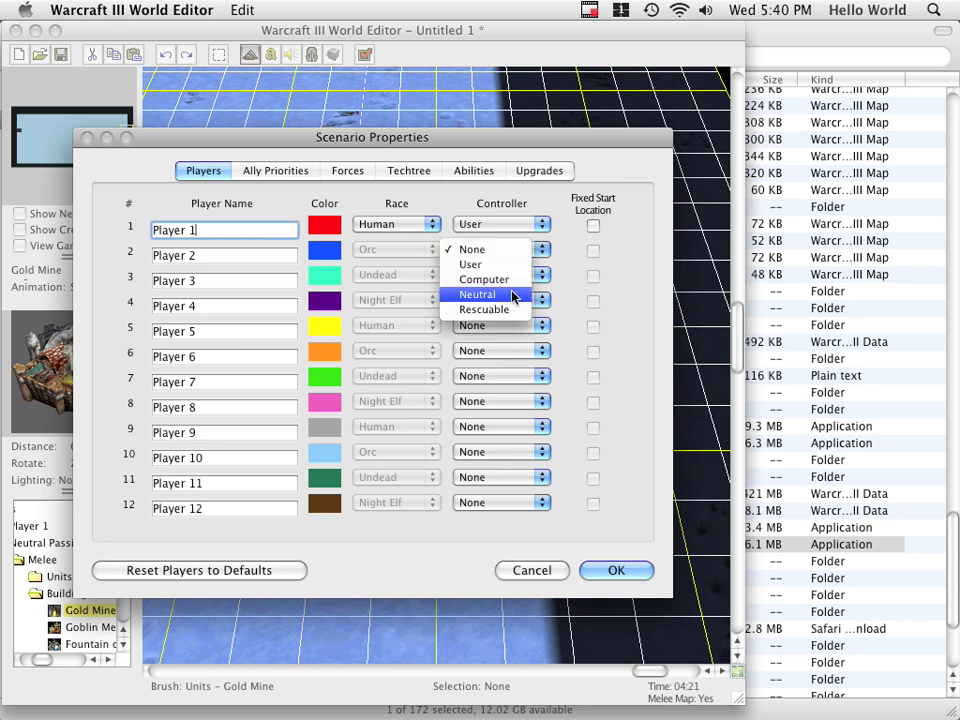
key(Escape)
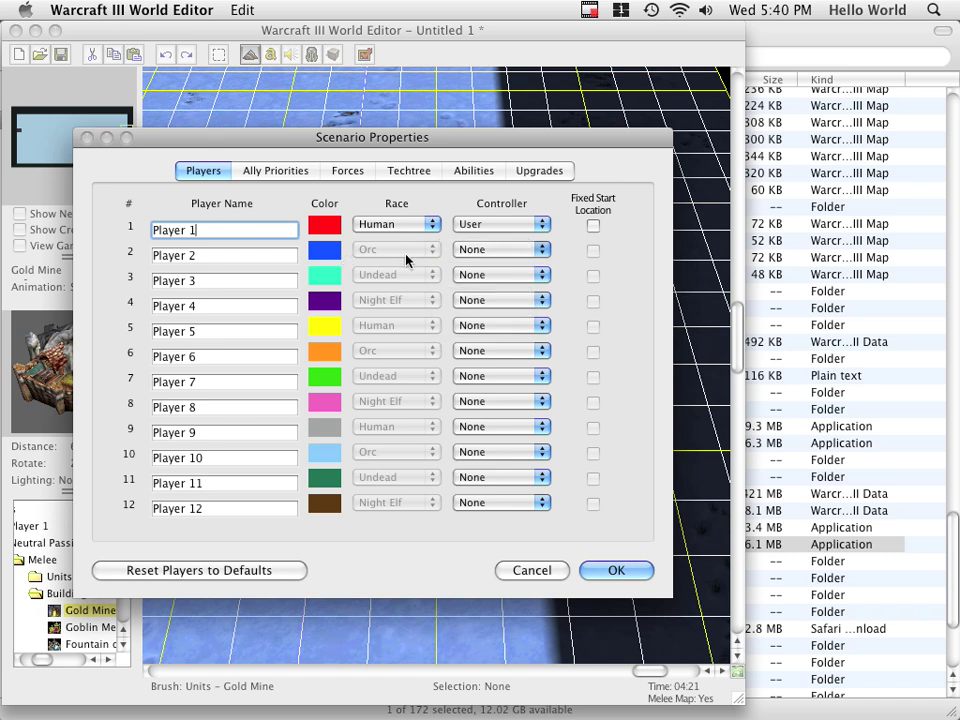
drag(483, 257, 484, 264)
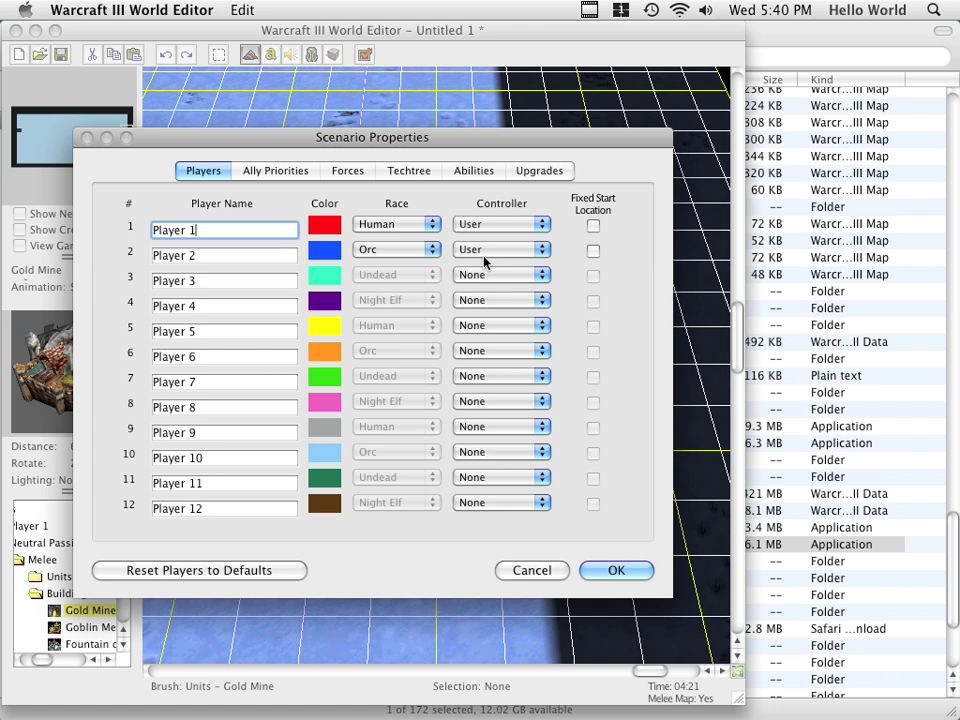
click(455, 253)
click(445, 250)
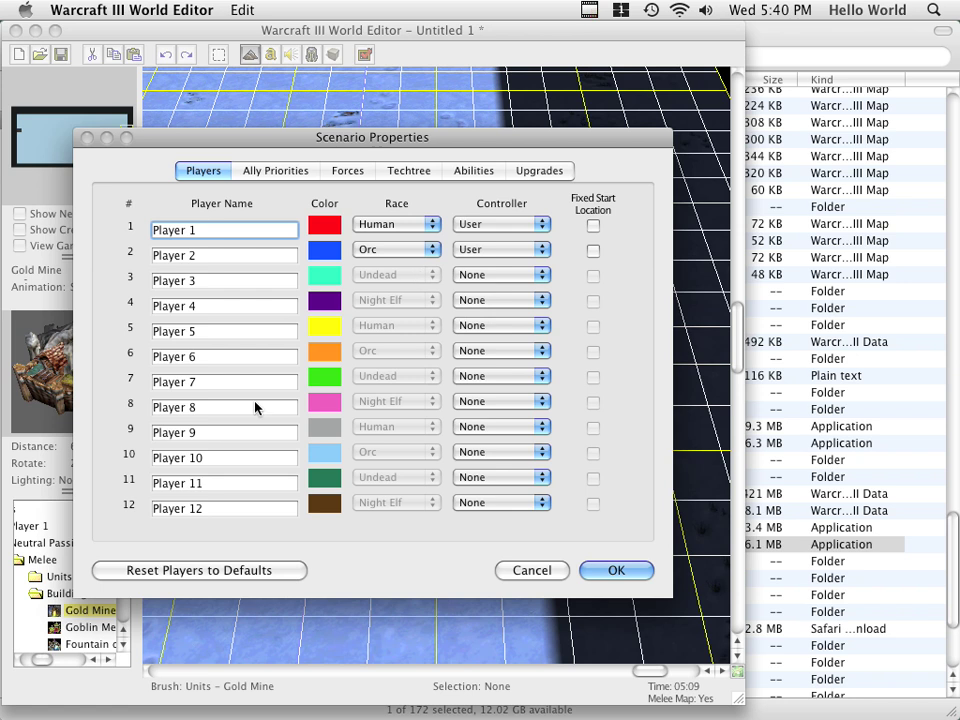
click(590, 568)
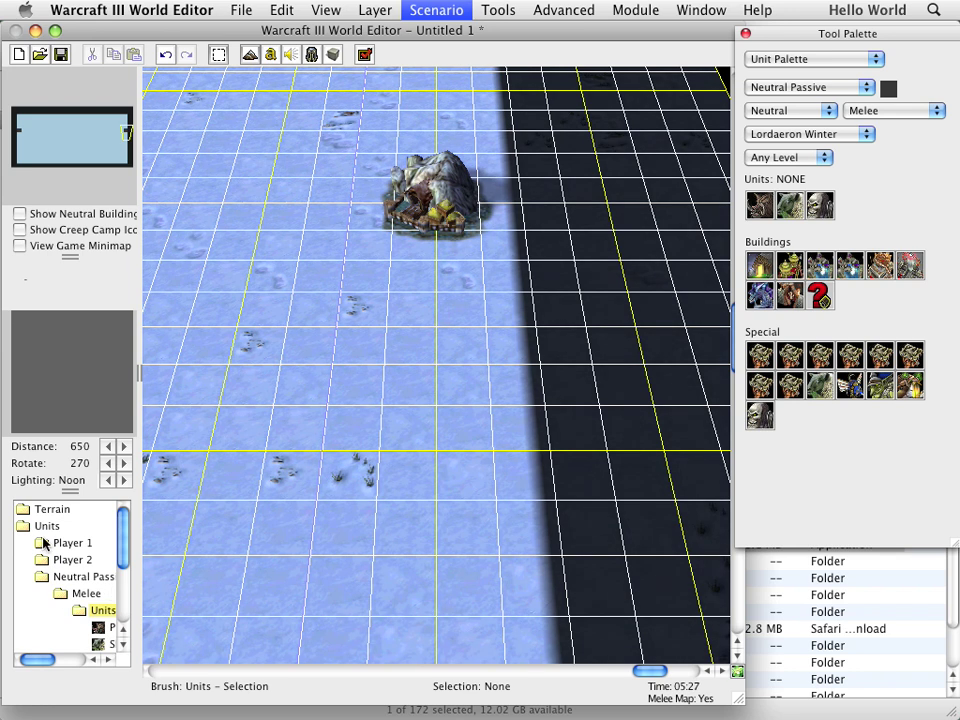
Place Player 2's Start Location below the eastern Gold Mine.
key(Left)
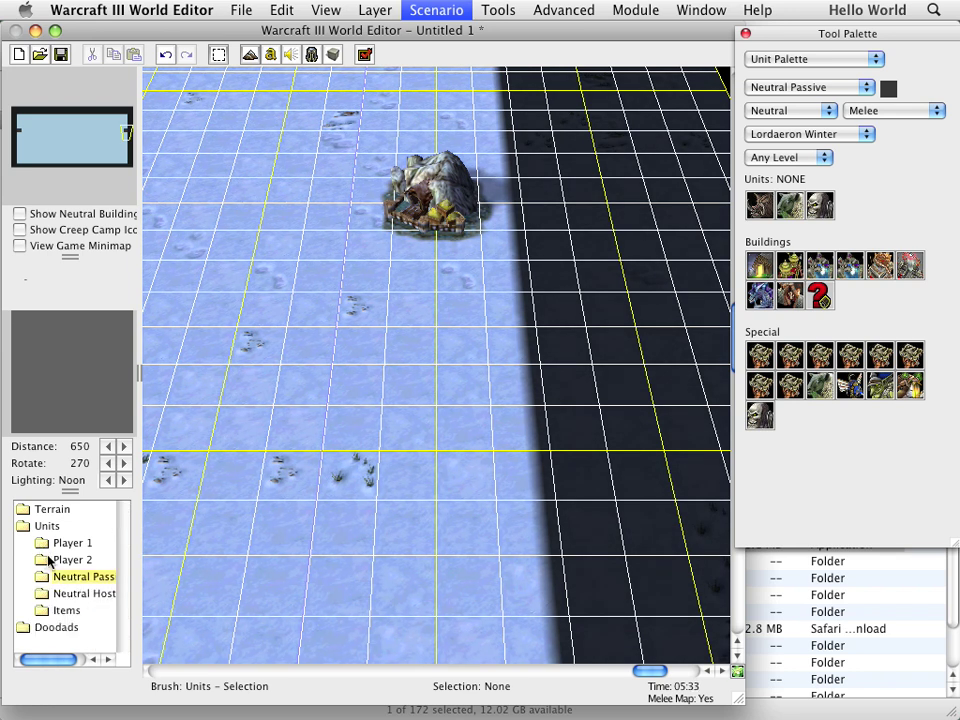
double_click(55, 561)
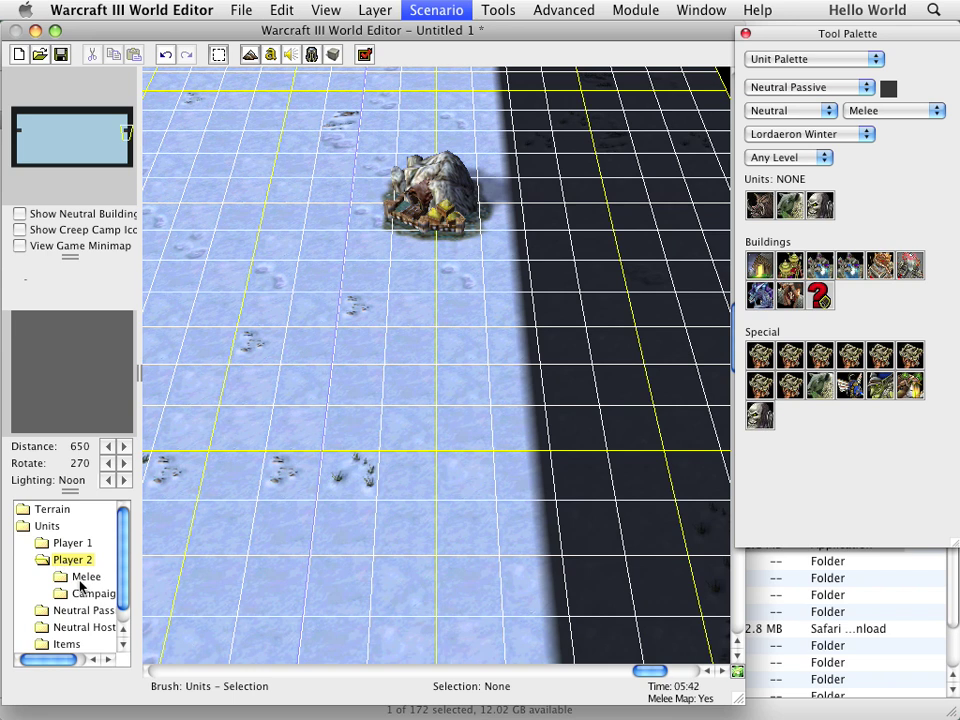
double_click(82, 578)
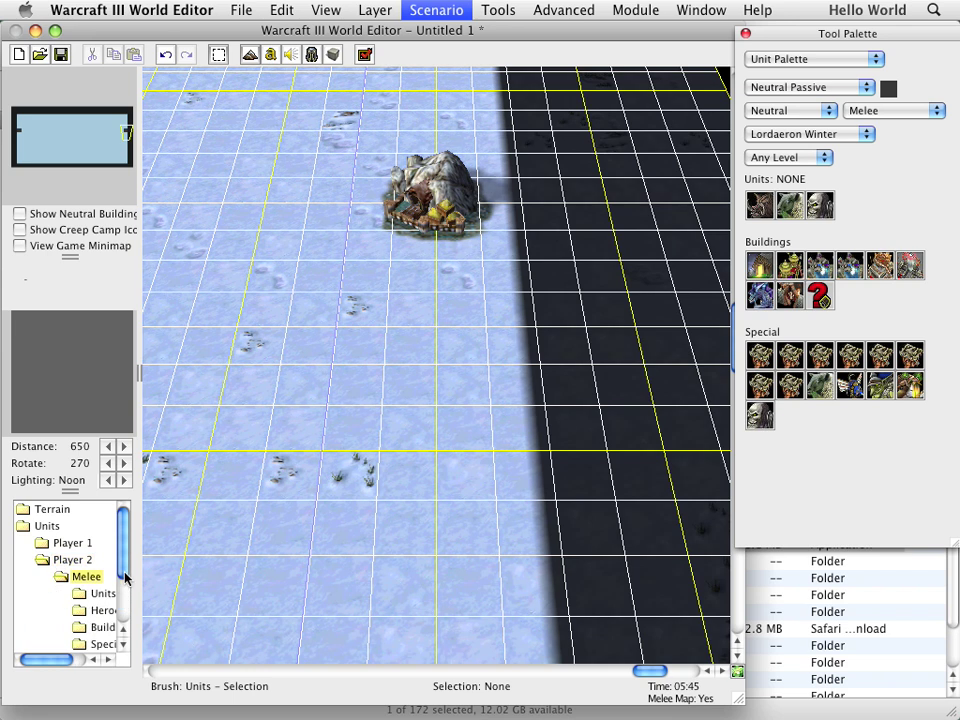
drag(122, 580, 123, 594)
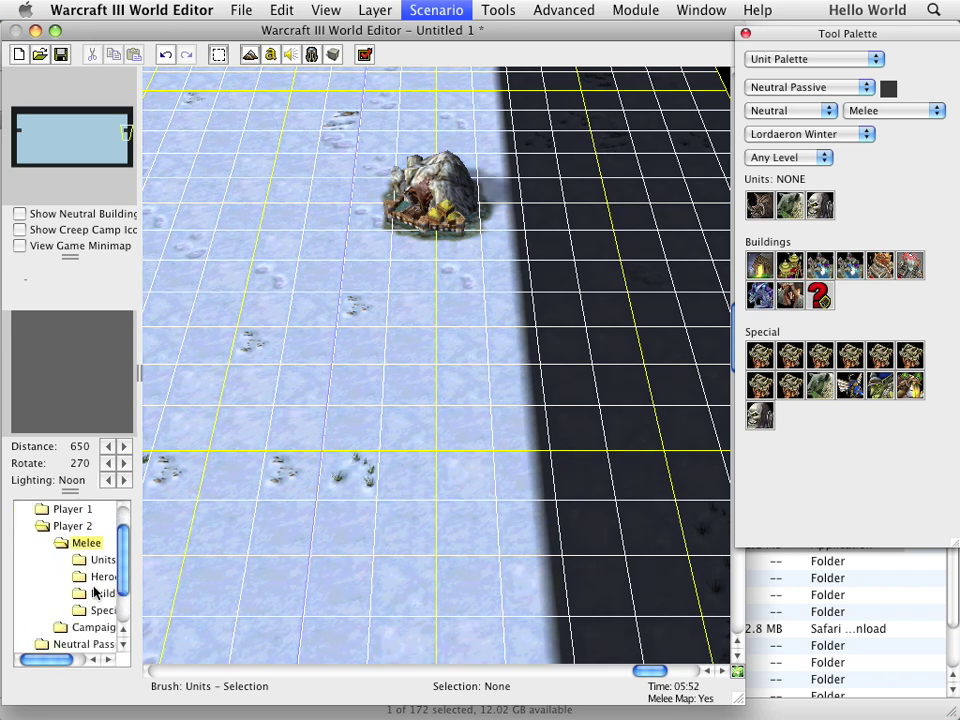
drag(56, 667, 70, 664)
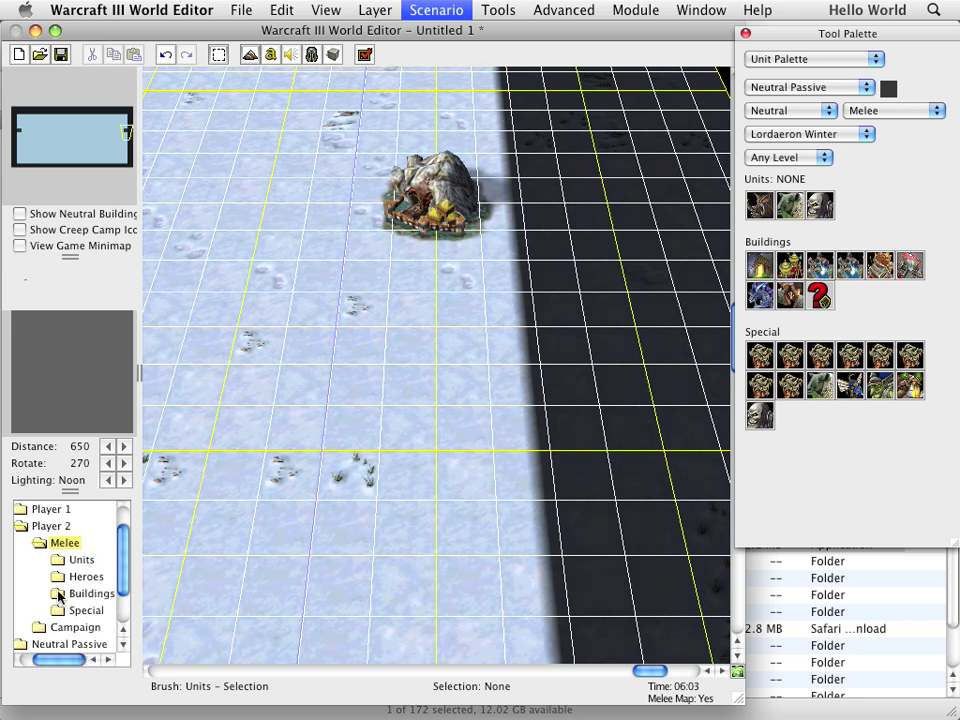
drag(118, 575, 122, 621)
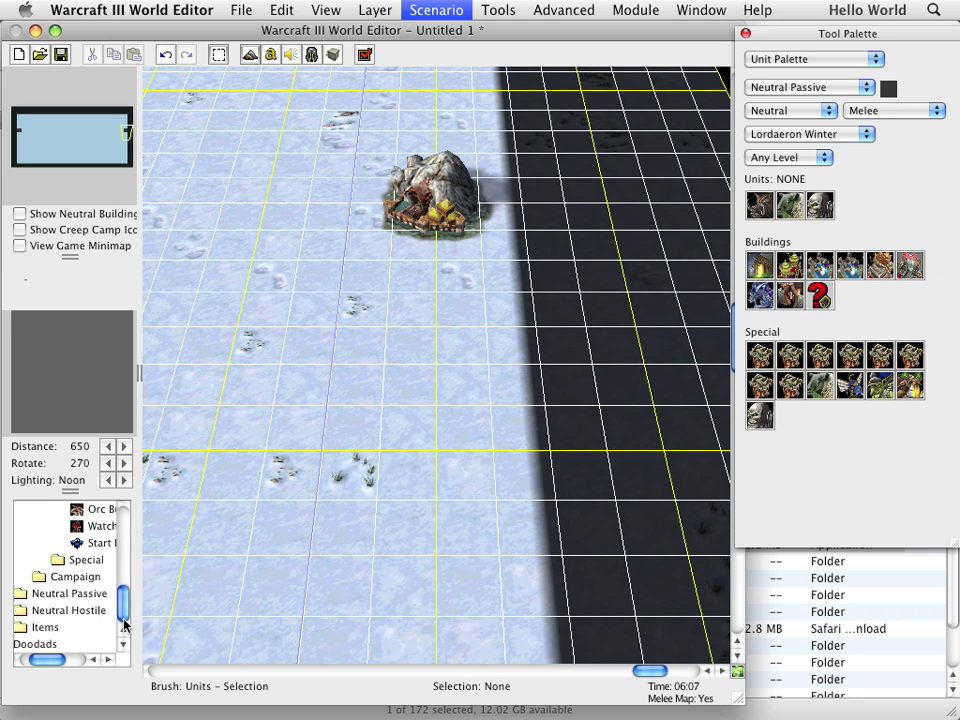
click(94, 546)
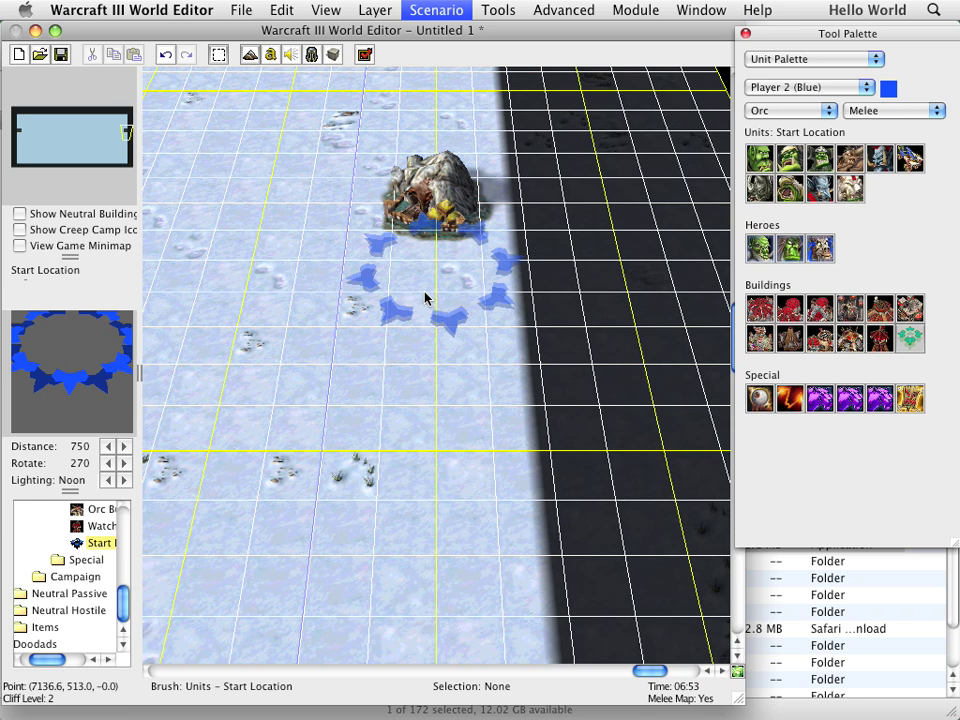
click(425, 410)
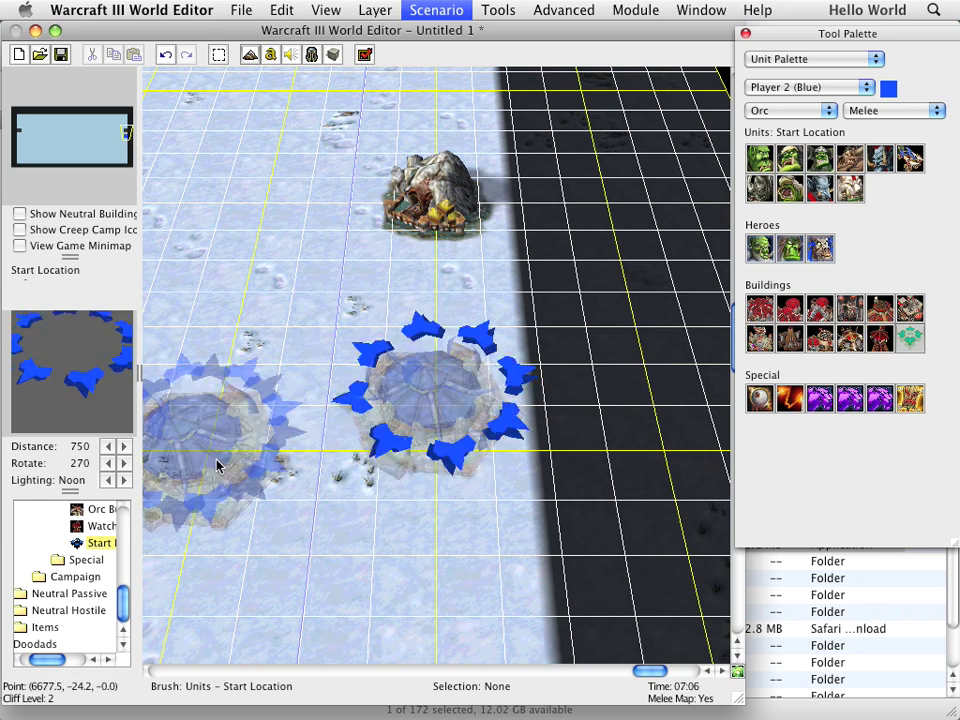
scroll(95, 545, up, 7)
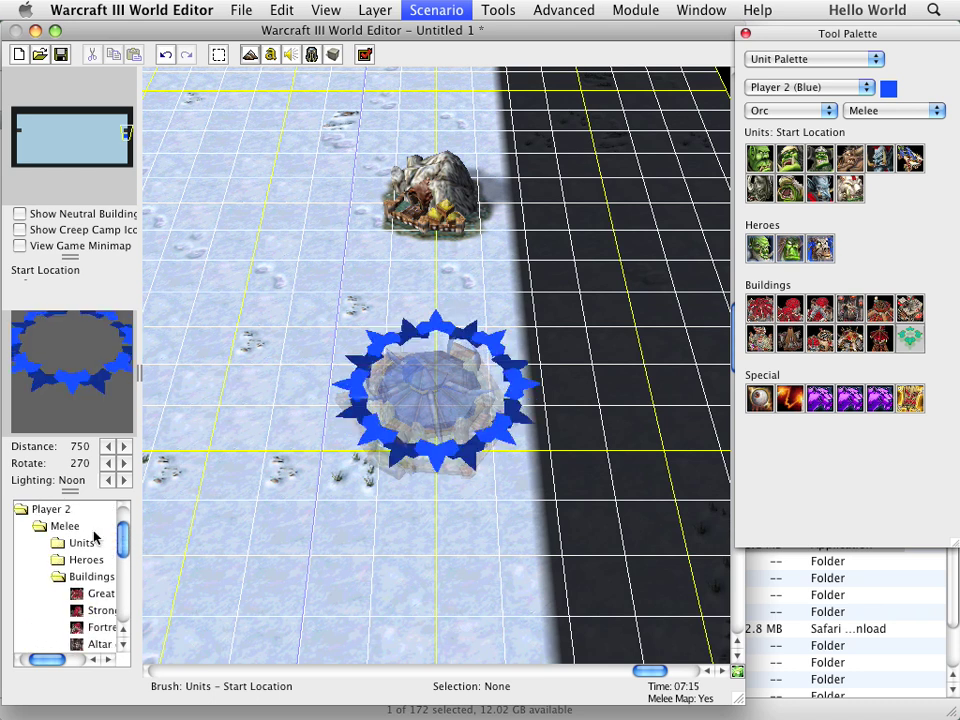
double_click(35, 510)
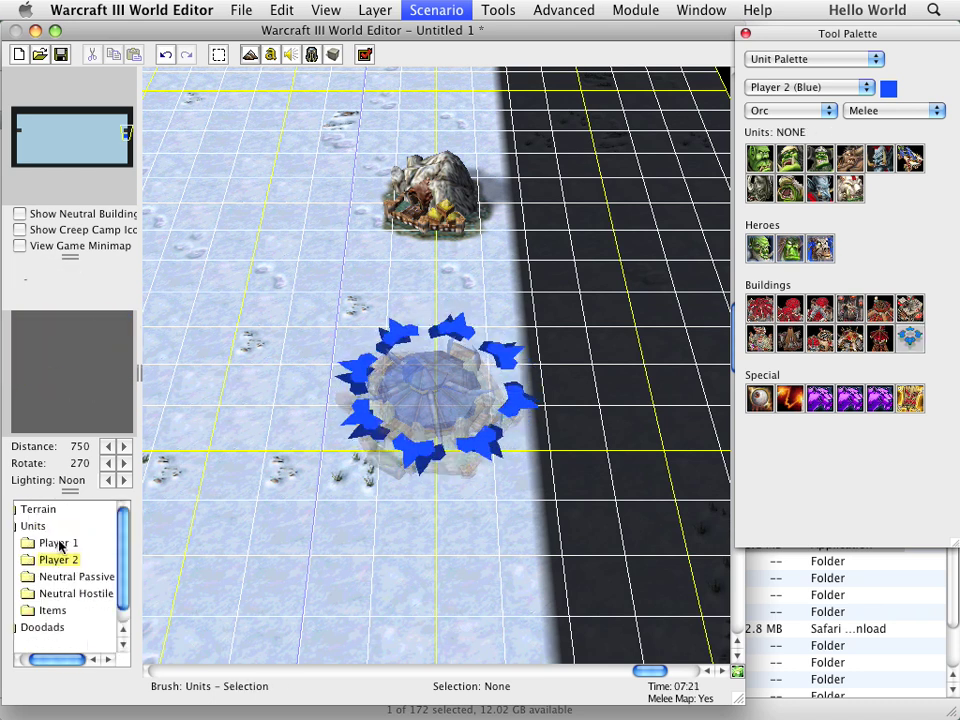
Place Player 1's Start Location below the western Gold Mine on the map's left side.
double_click(62, 545)
double_click(76, 562)
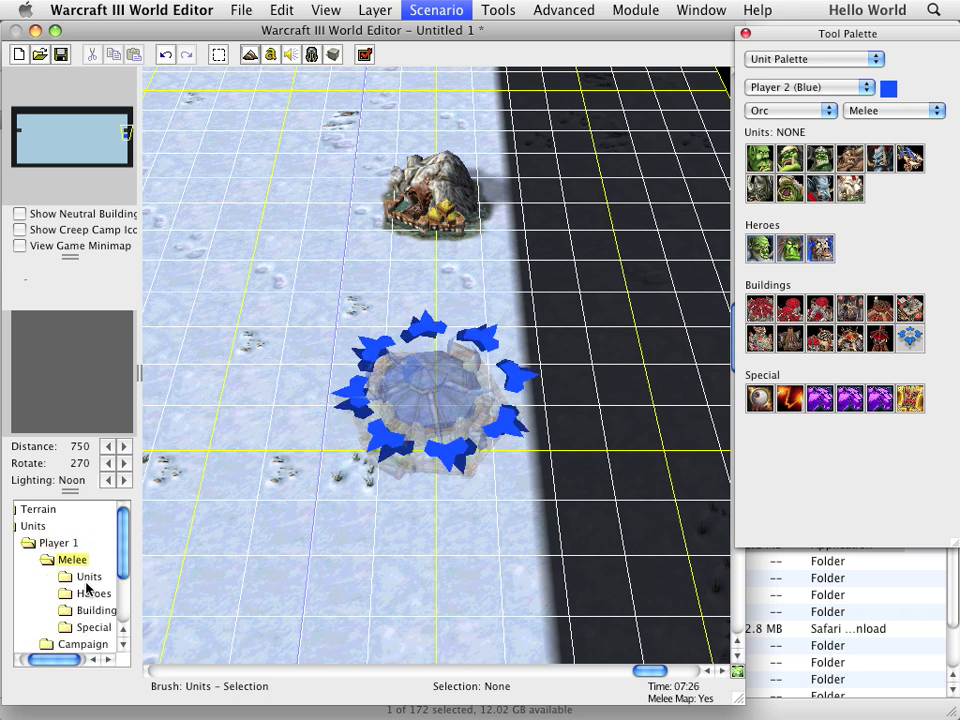
double_click(95, 610)
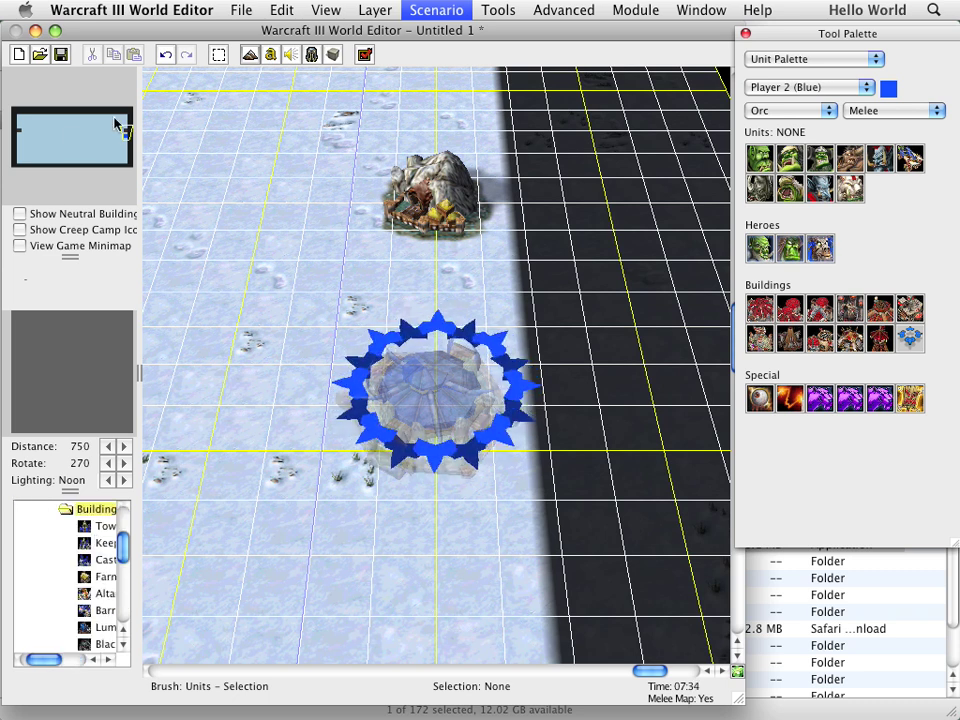
drag(115, 125, 23, 138)
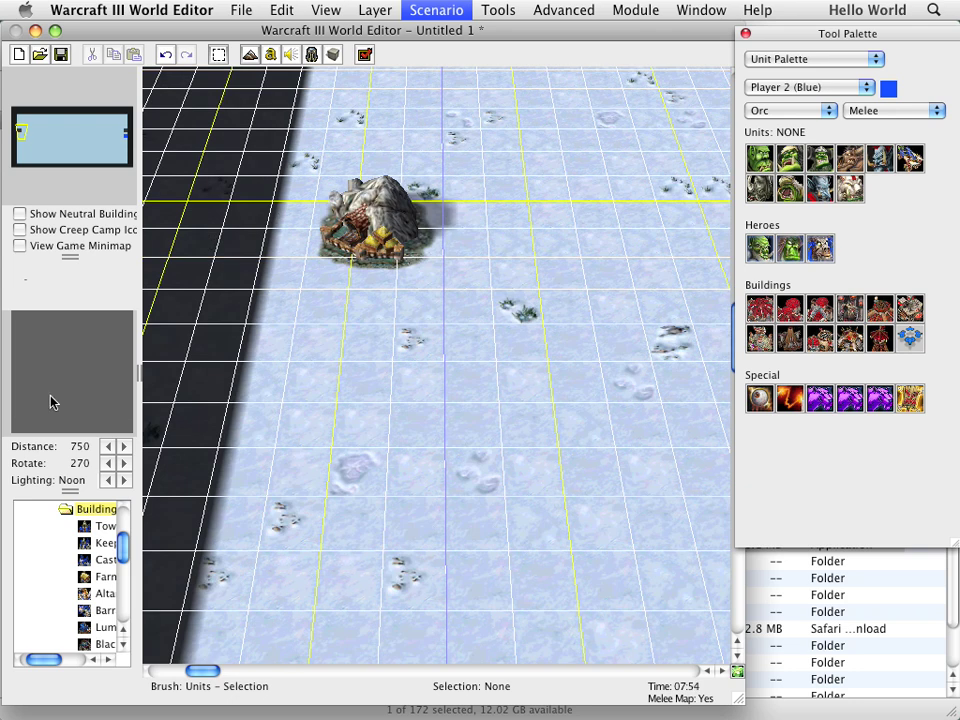
drag(125, 556, 127, 607)
scroll(107, 590, down, 3)
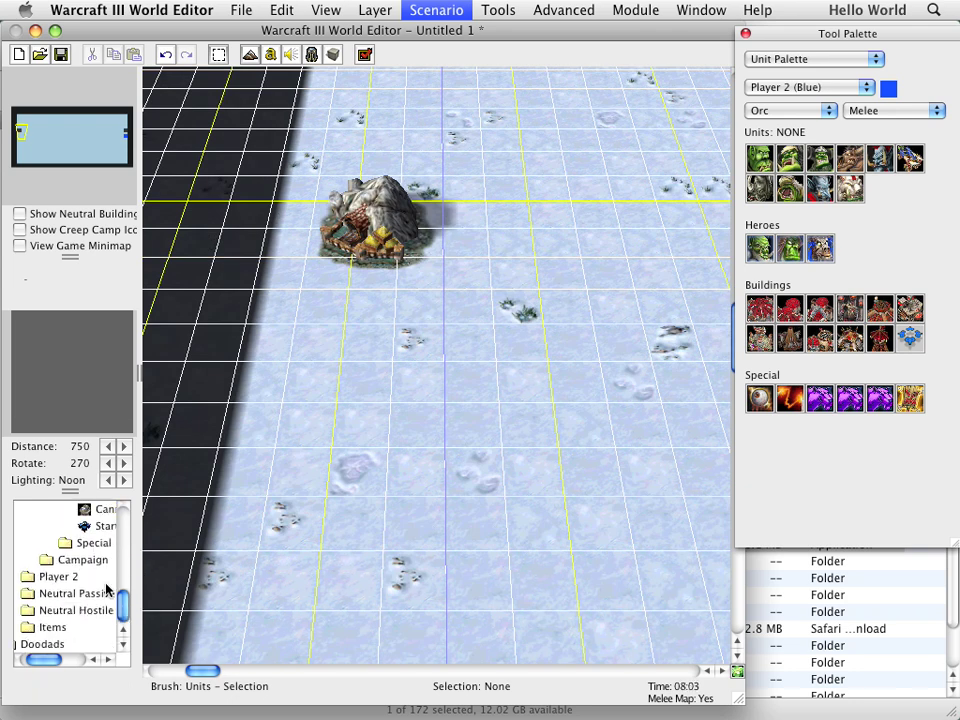
click(92, 526)
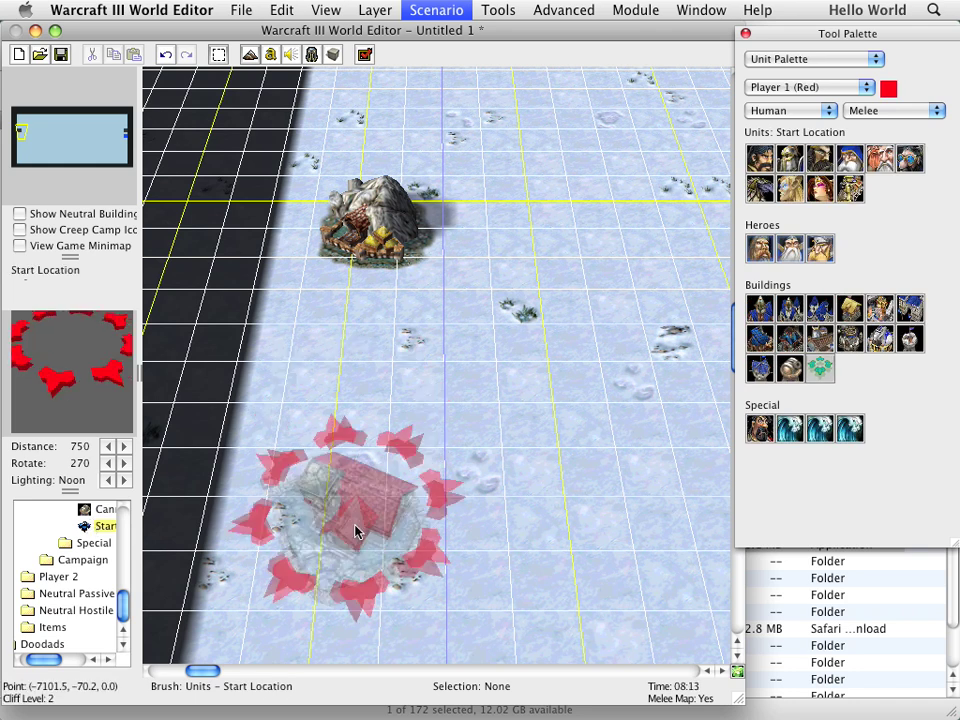
click(355, 537)
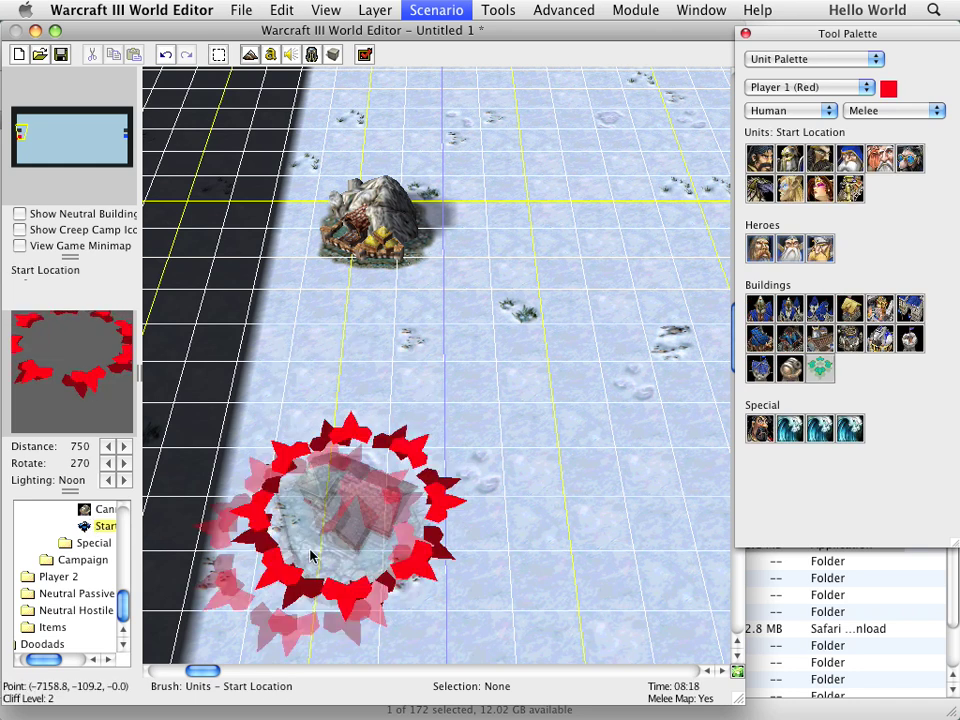
drag(126, 612, 121, 536)
click(46, 509)
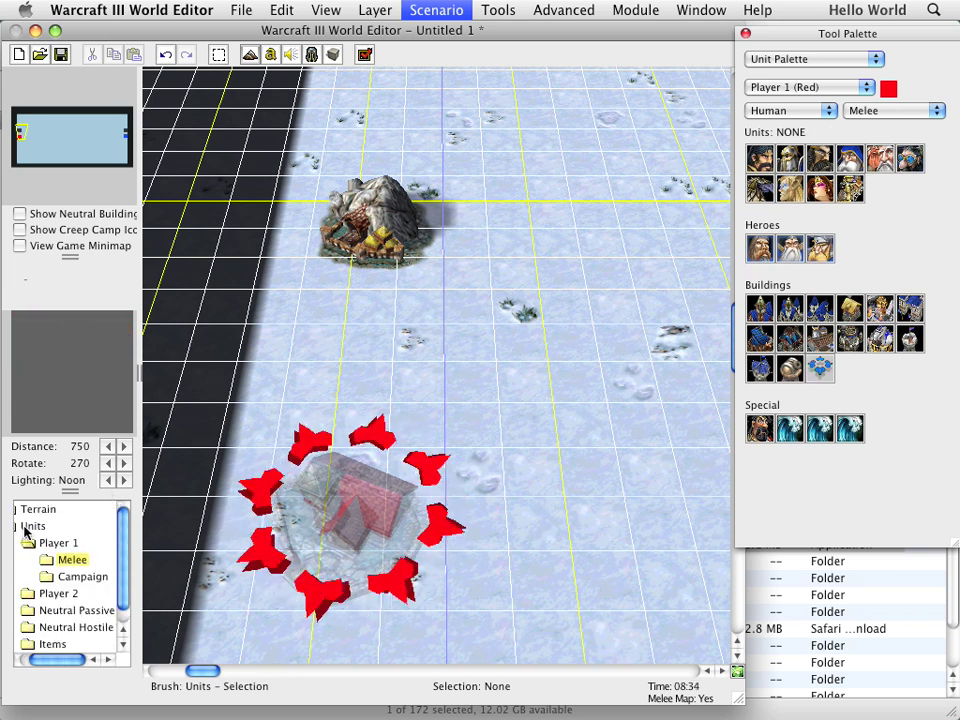
Collapse the Units folder and bring the gold mine back into view.
click(27, 527)
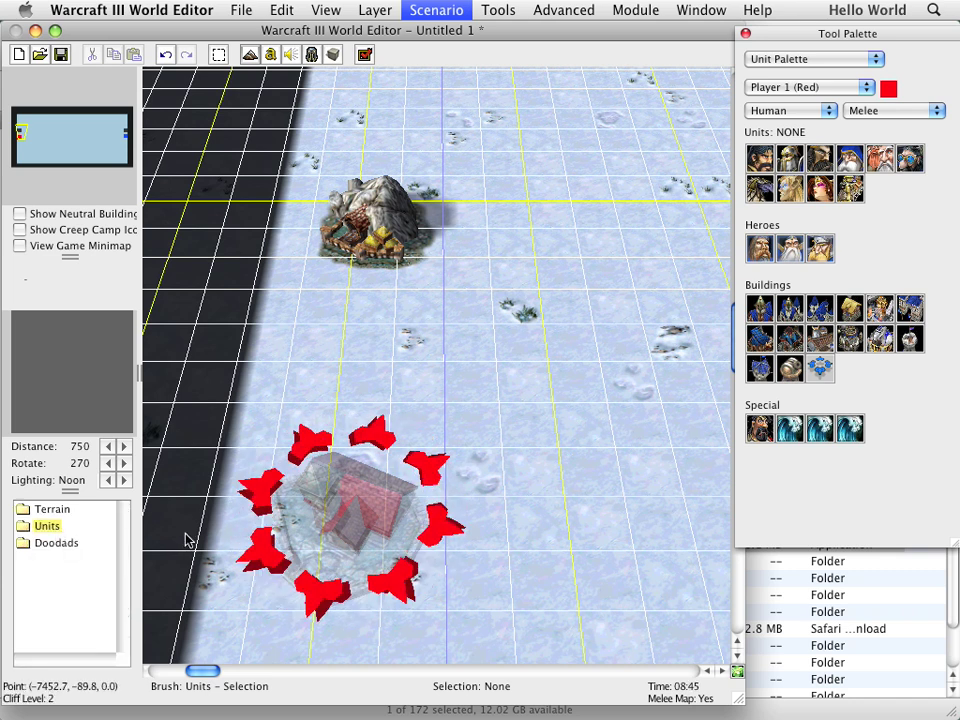
key(Right)
key(Up)
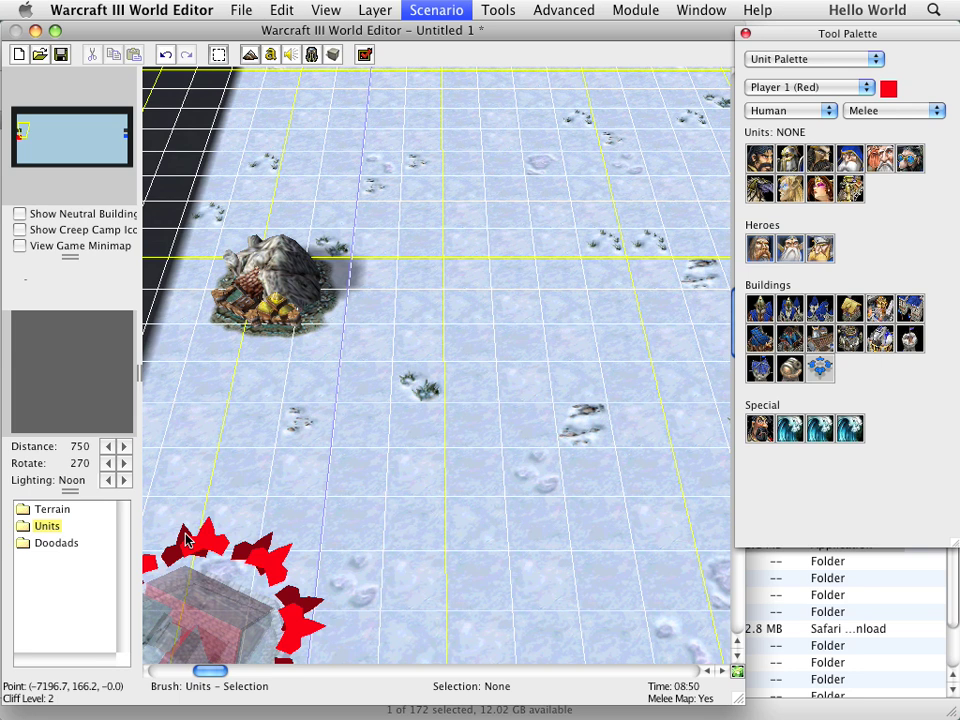
key(Up)
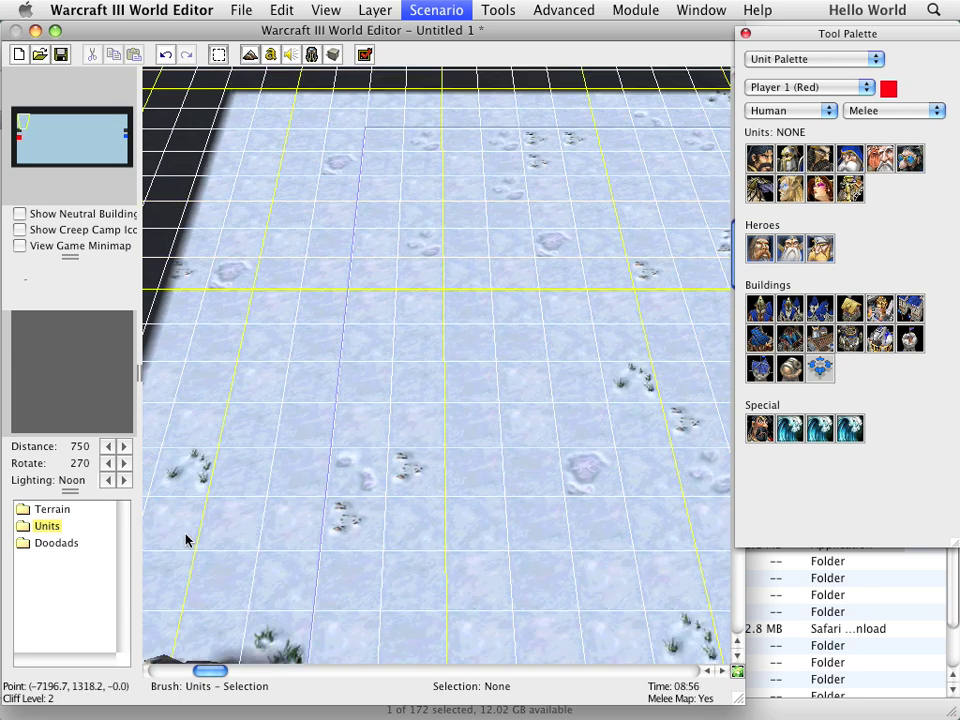
key(Down)
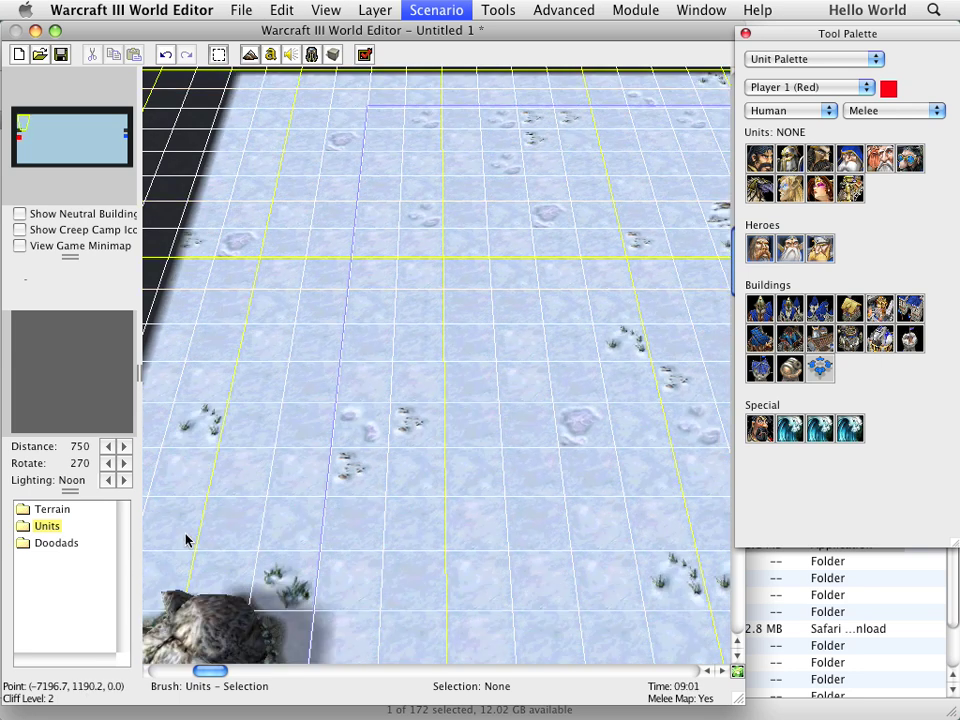
key(Down)
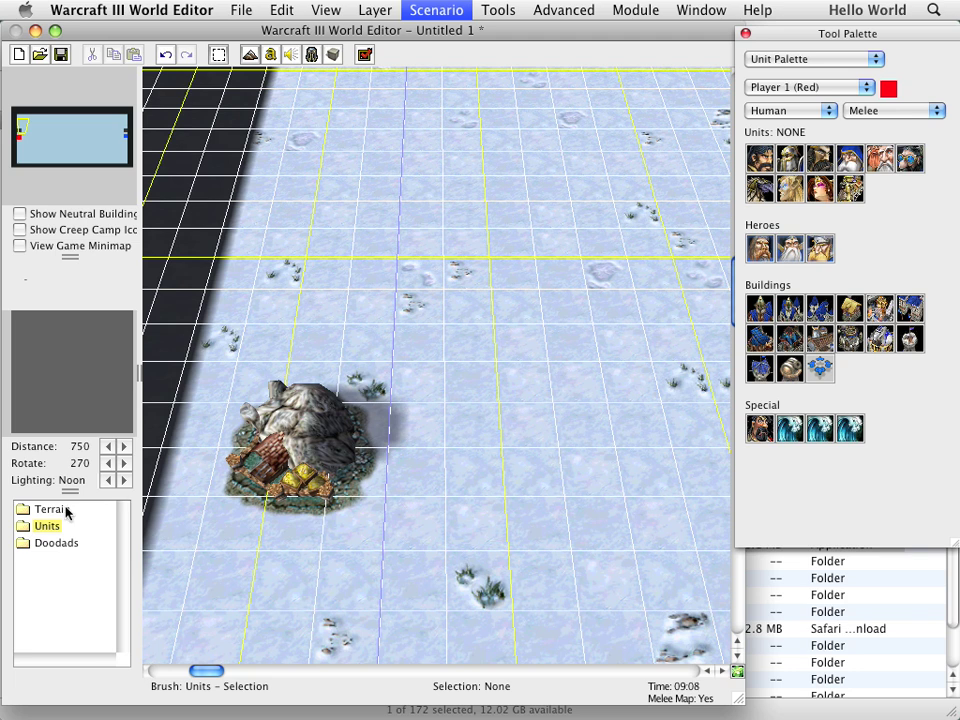
Switch the Tool Palette to Terrain and reopen the palette-type list.
click(50, 509)
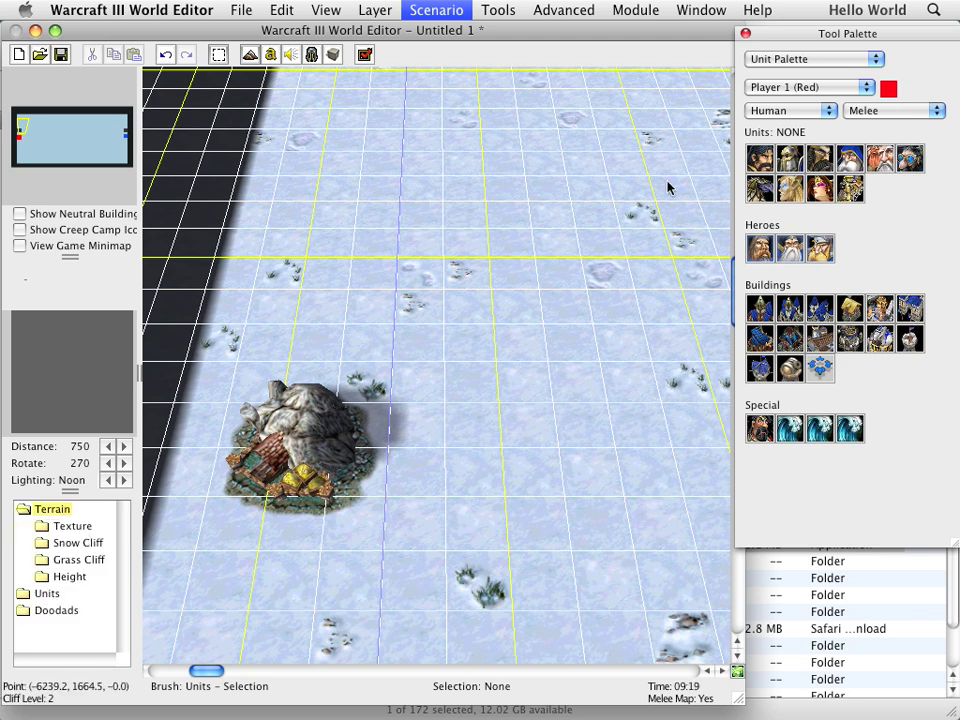
click(800, 59)
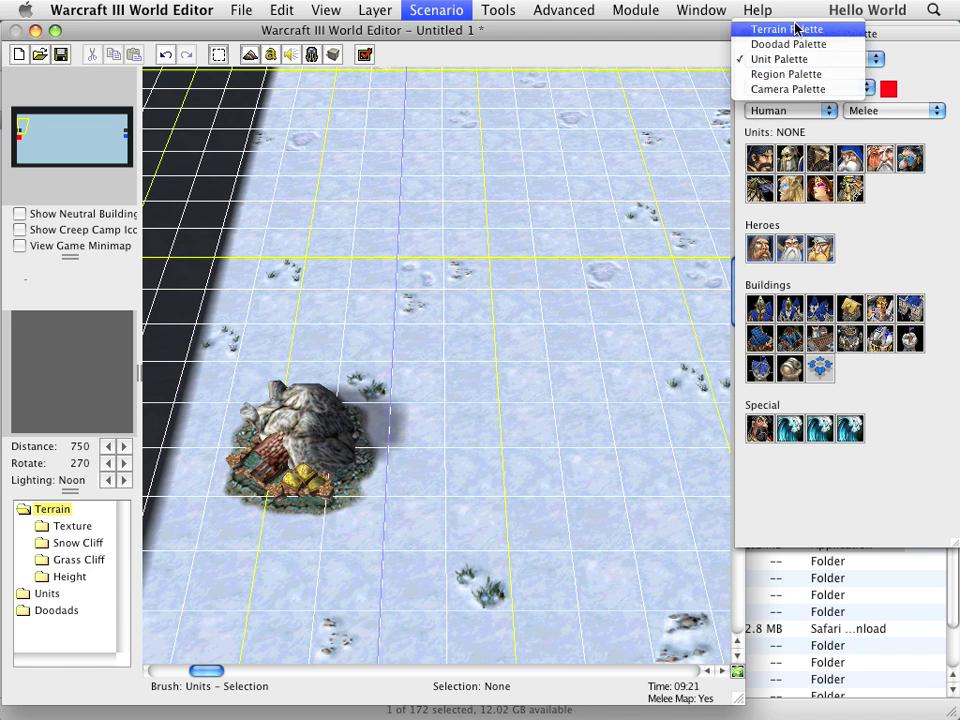
click(795, 29)
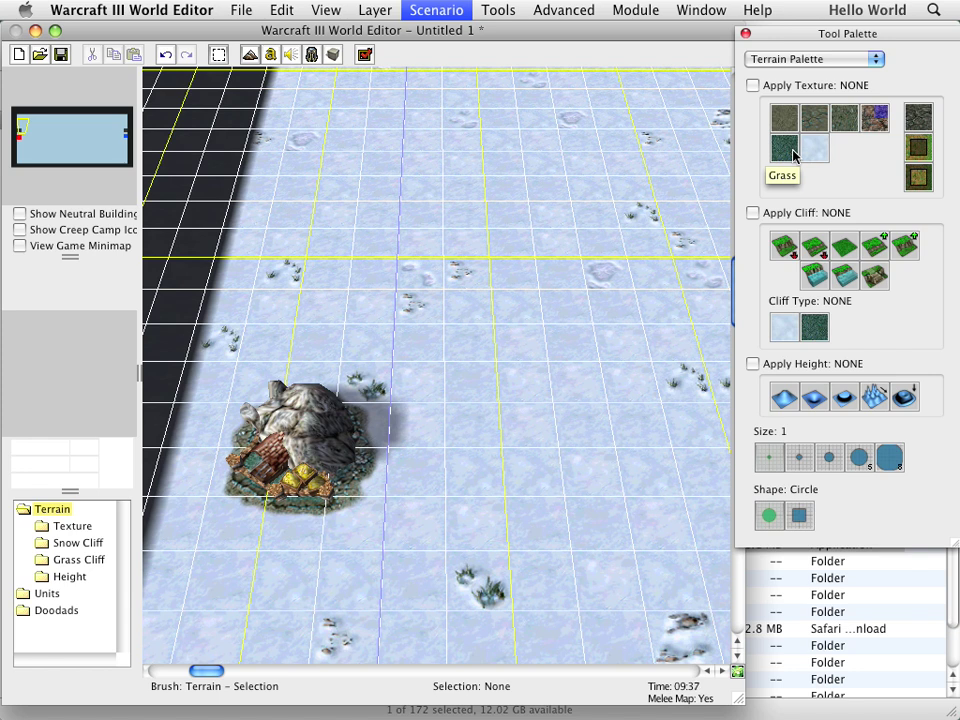
click(787, 60)
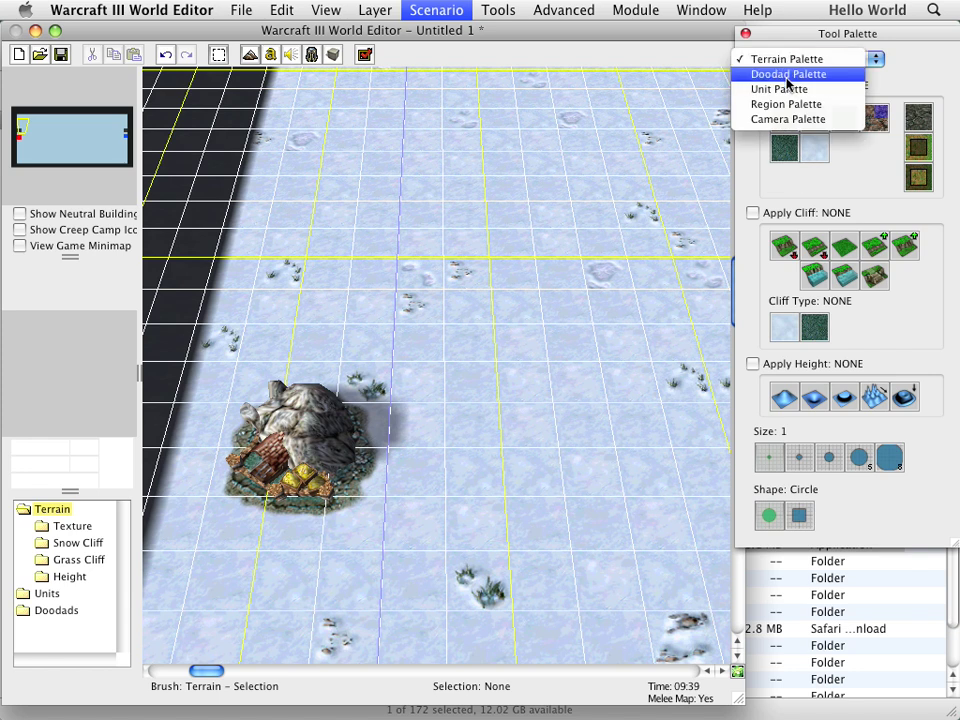
Select Winter Tree Wall in the Doodad Palette with a size 8 square brush.
click(790, 74)
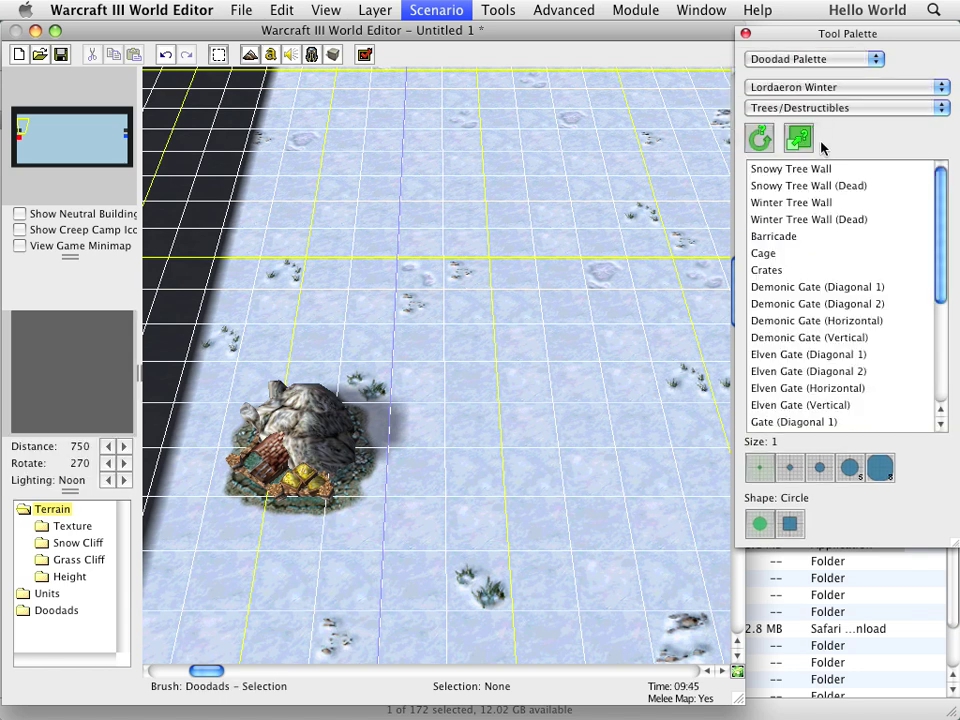
click(823, 172)
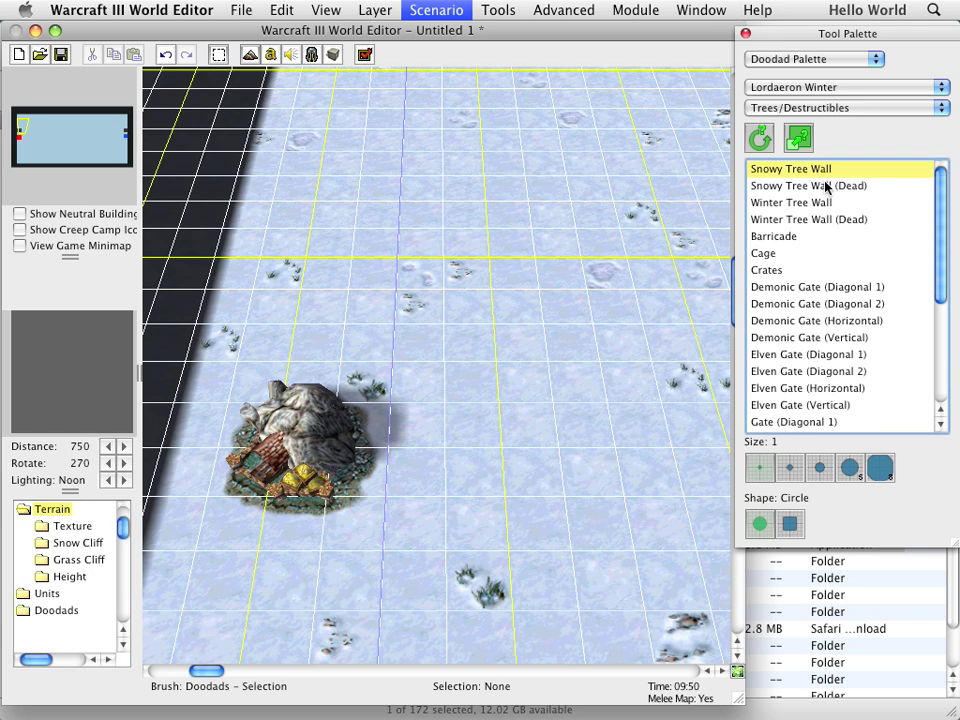
click(832, 222)
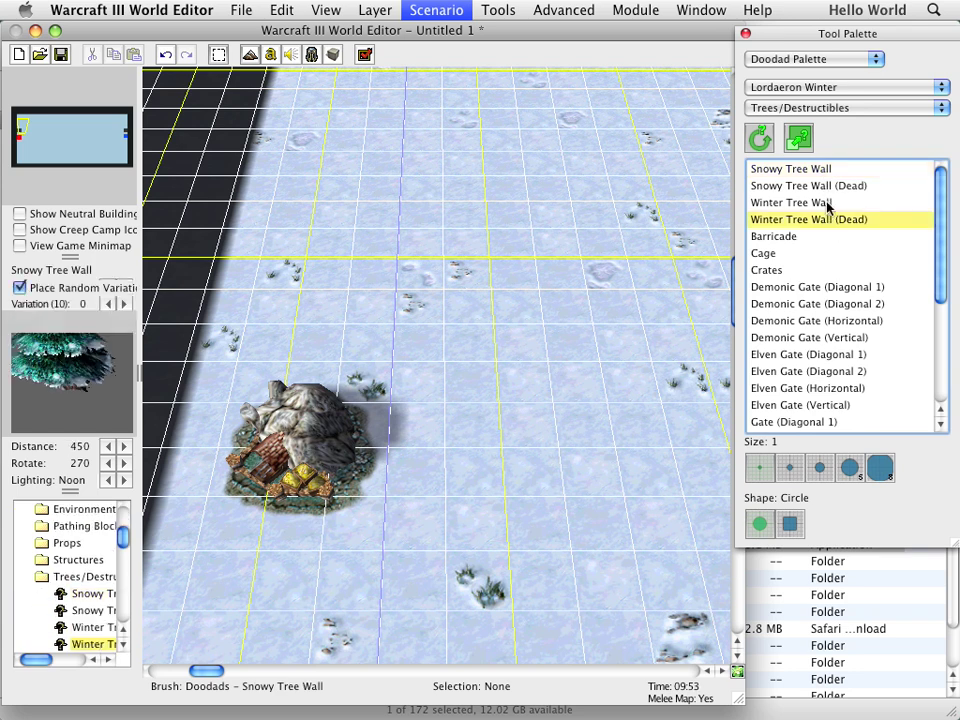
click(827, 204)
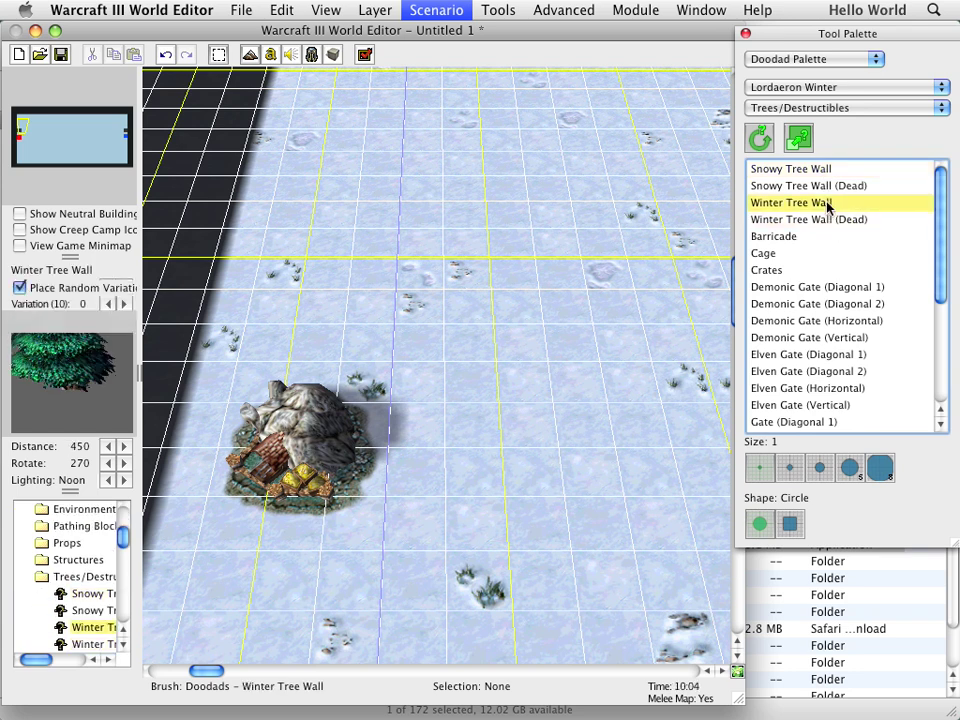
key(Up)
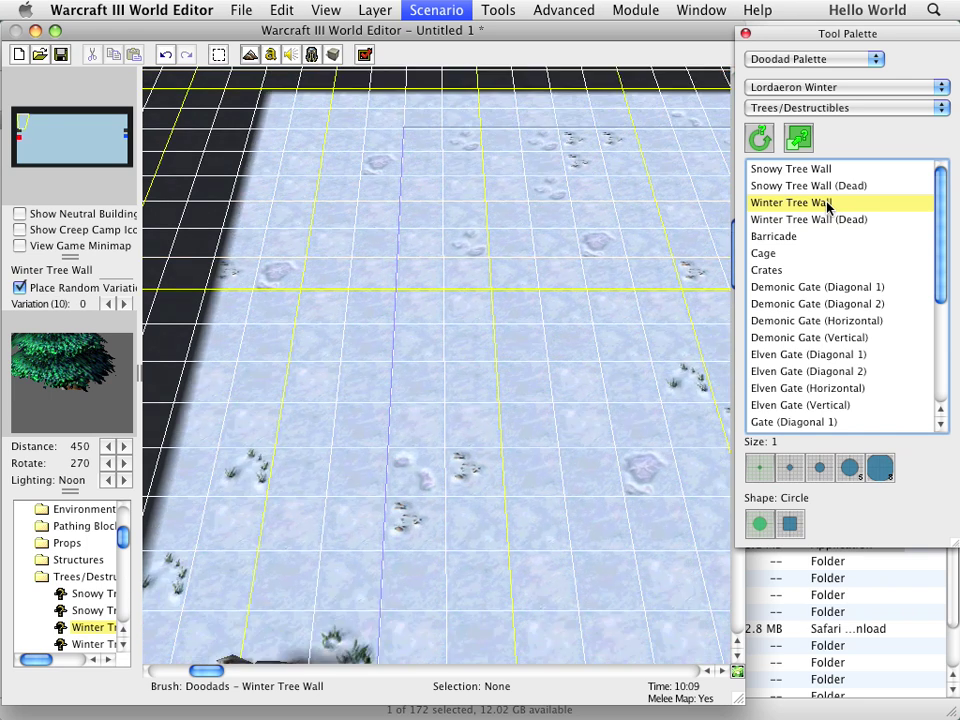
key(Up)
key(Up)
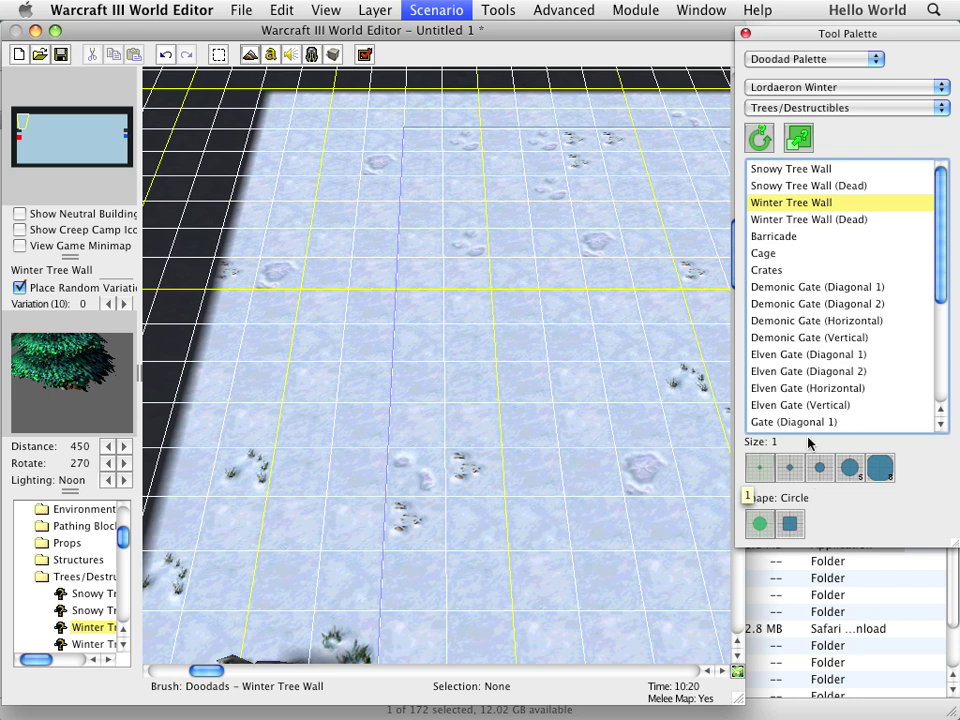
click(882, 469)
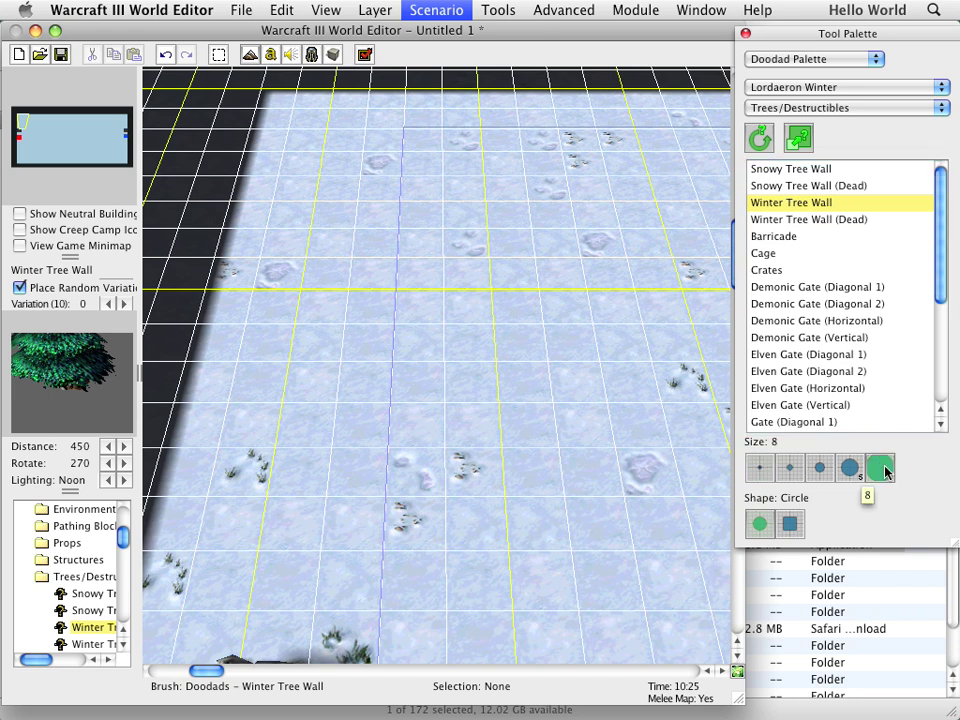
click(790, 523)
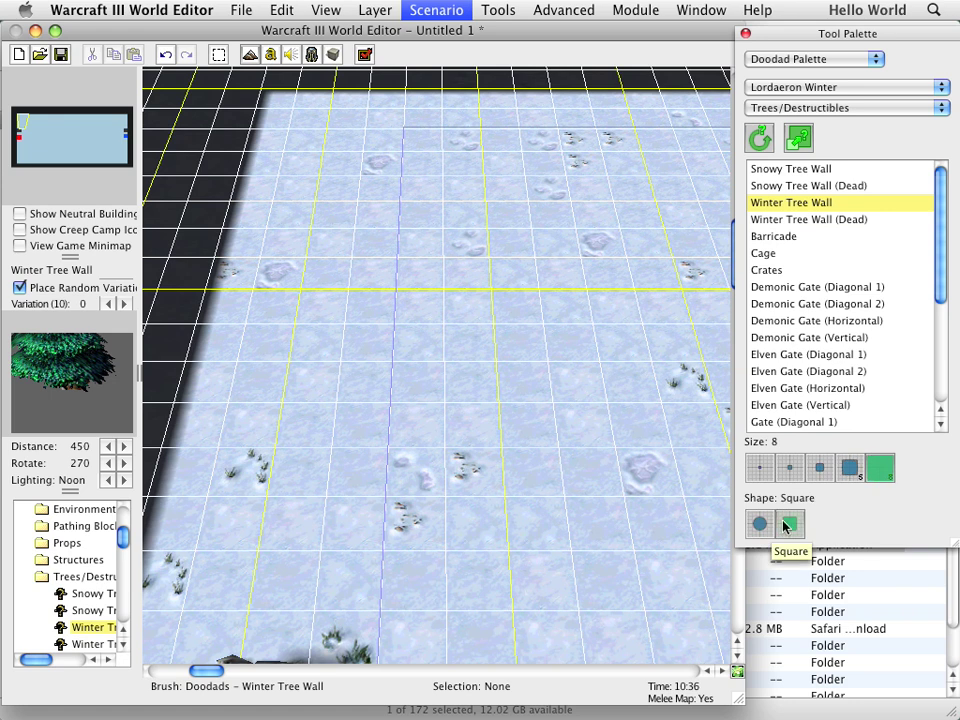
Plant a size-8 square block of Winter Tree Wall trees on the snow.
click(527, 343)
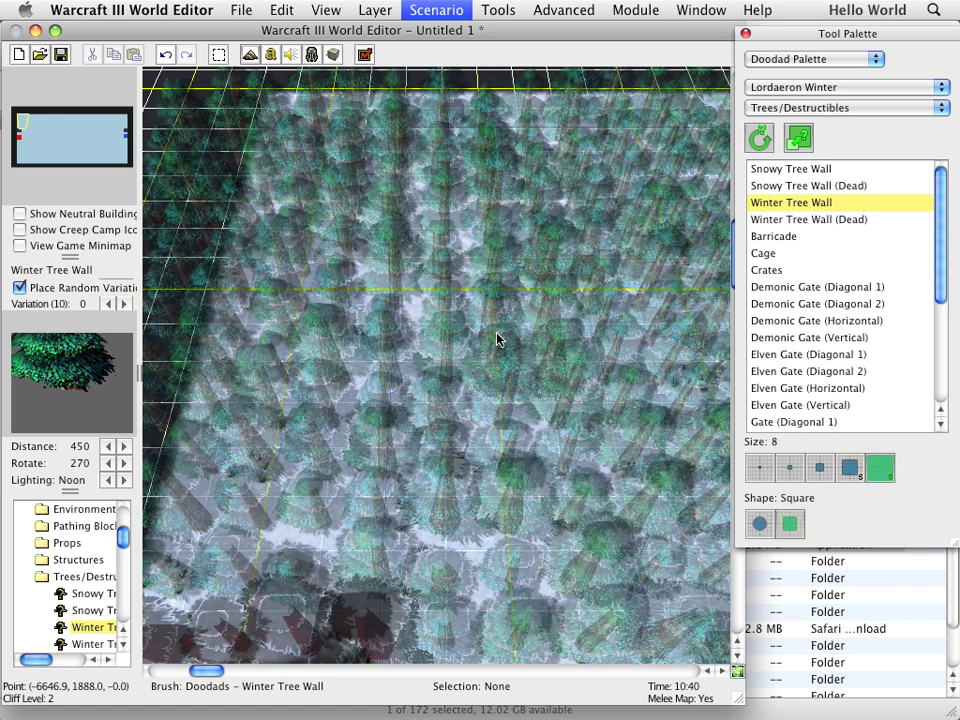
scroll(511, 517, down, 5)
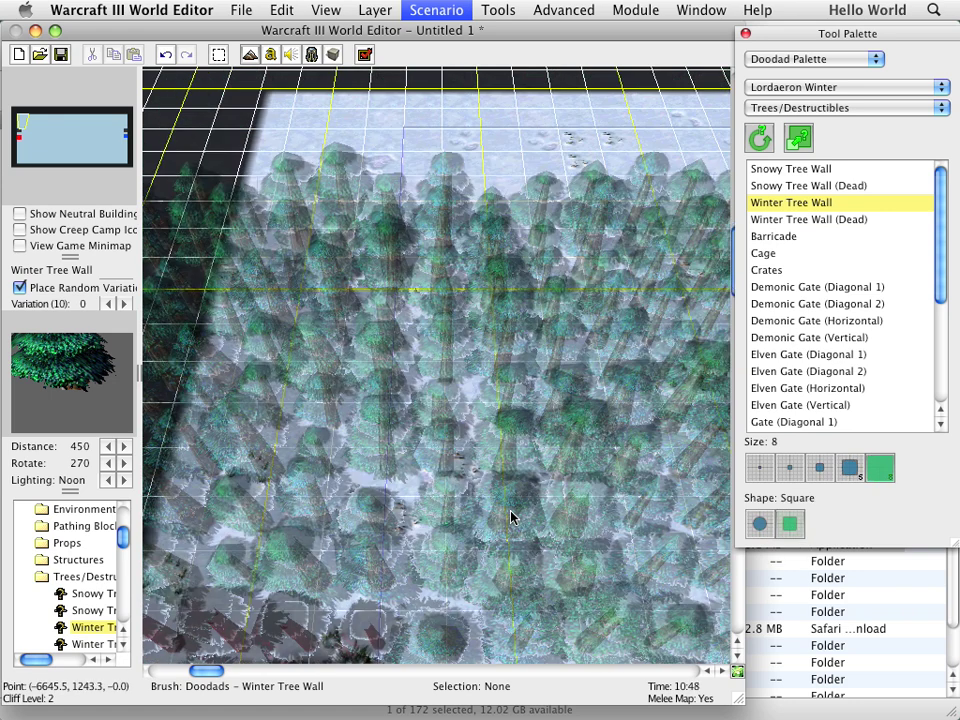
key(ctrl+z)
key(Down)
key(Down)
key(Down)
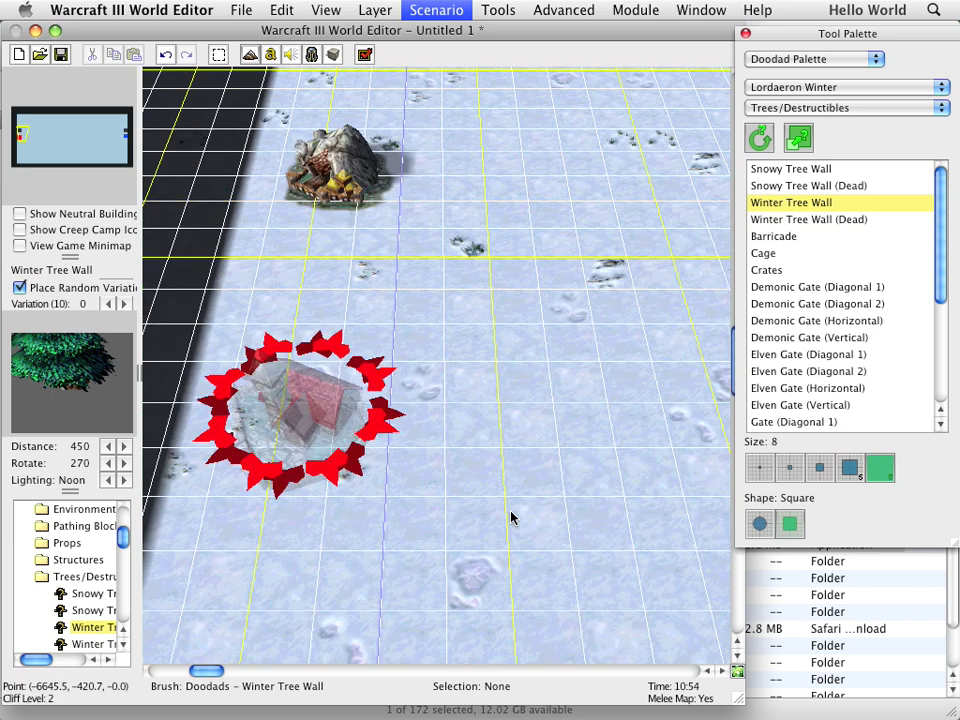
key(Down)
key(Down)
key(ctrl+y)
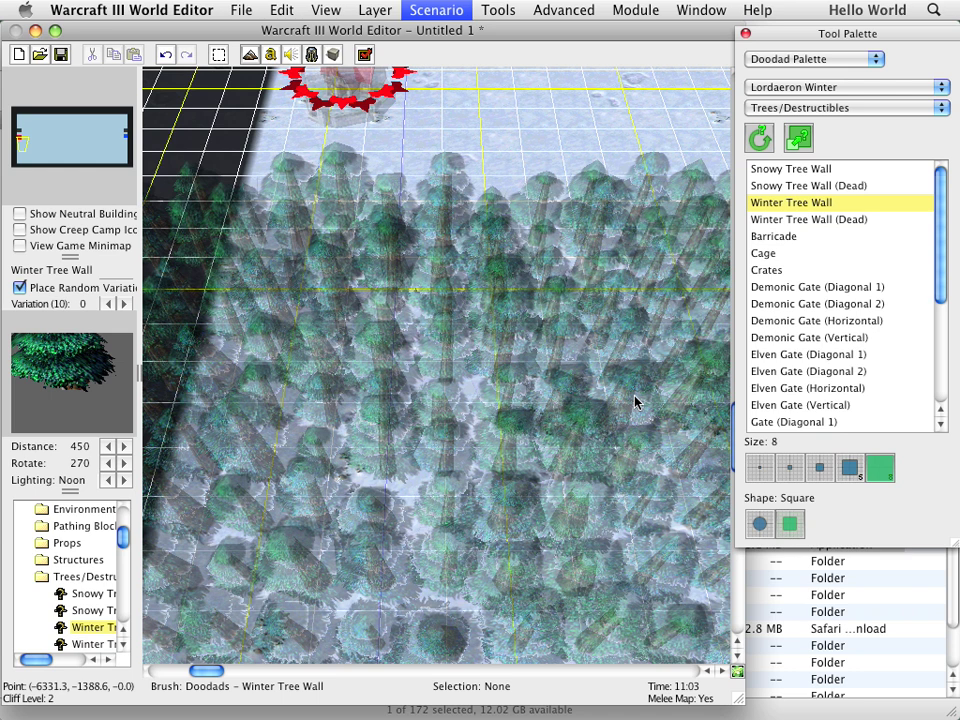
scroll(636, 401, down, 2)
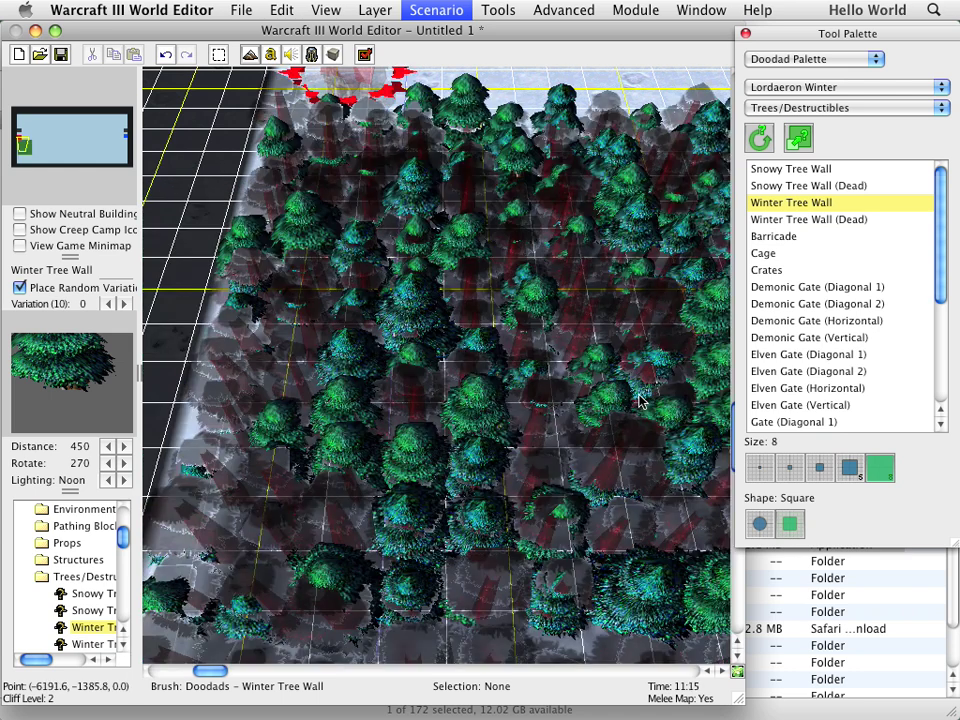
Pan the view east toward the map's eastern edge over the tree blocks, then back left.
key(Right)
key(Right)
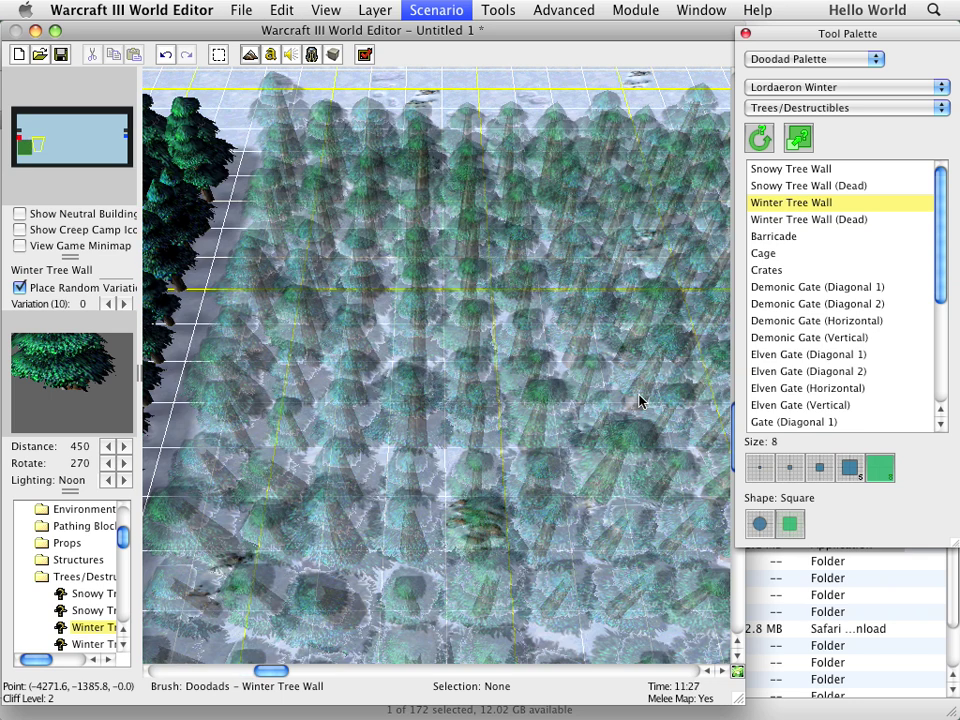
key(Left)
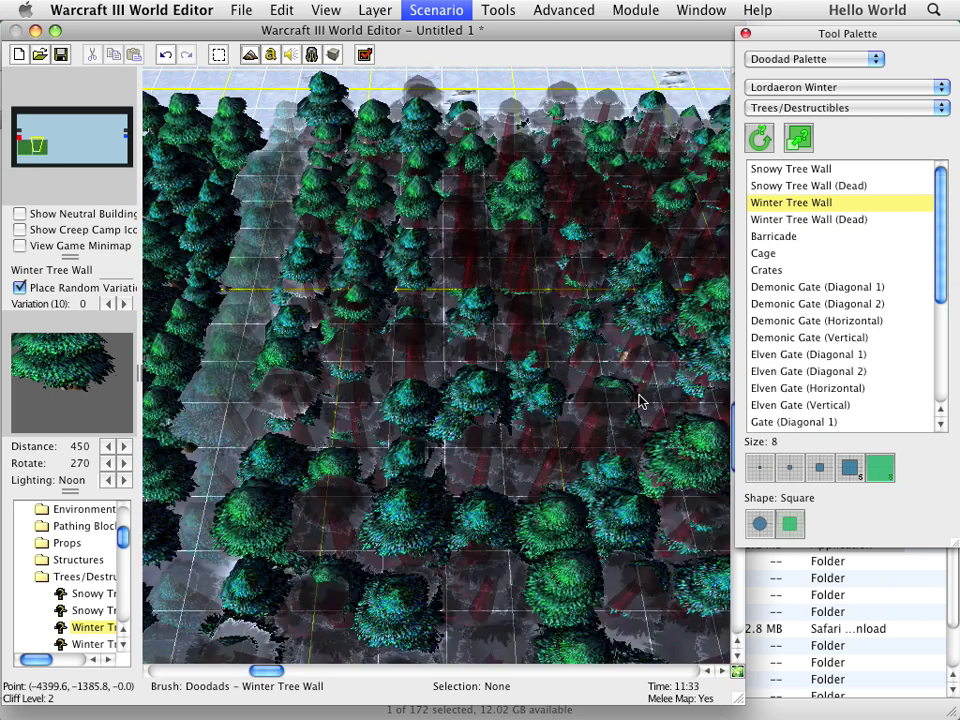
key(Right)
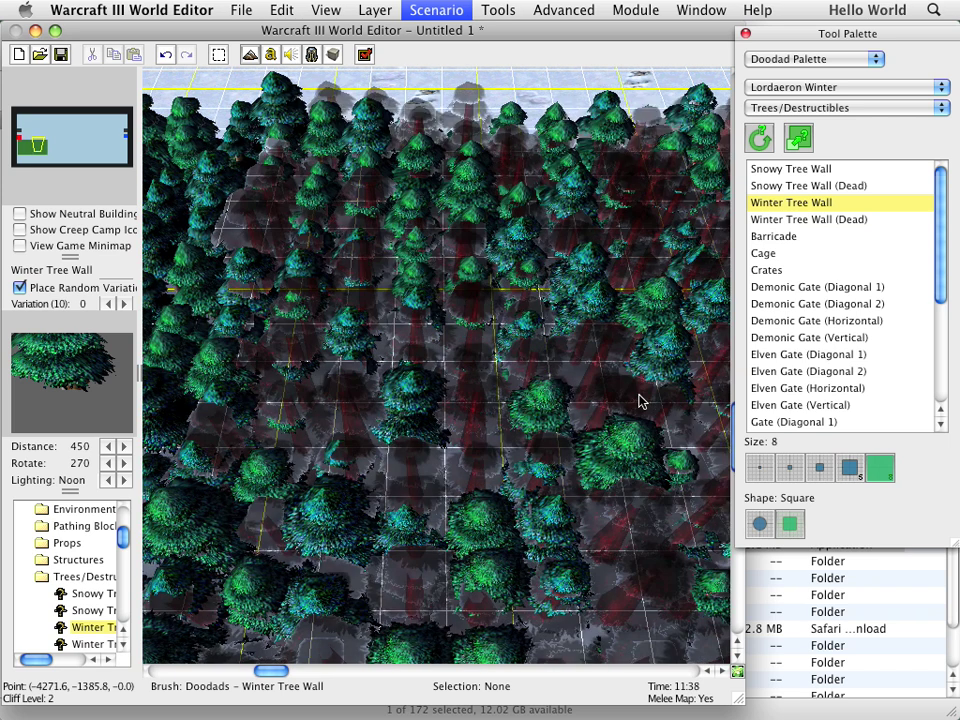
key(Right)
key(Right)
key(Right)
key(Right)
key(Right)
key(Right)
key(Right)
key(Right)
key(Right)
key(Right)
key(Right)
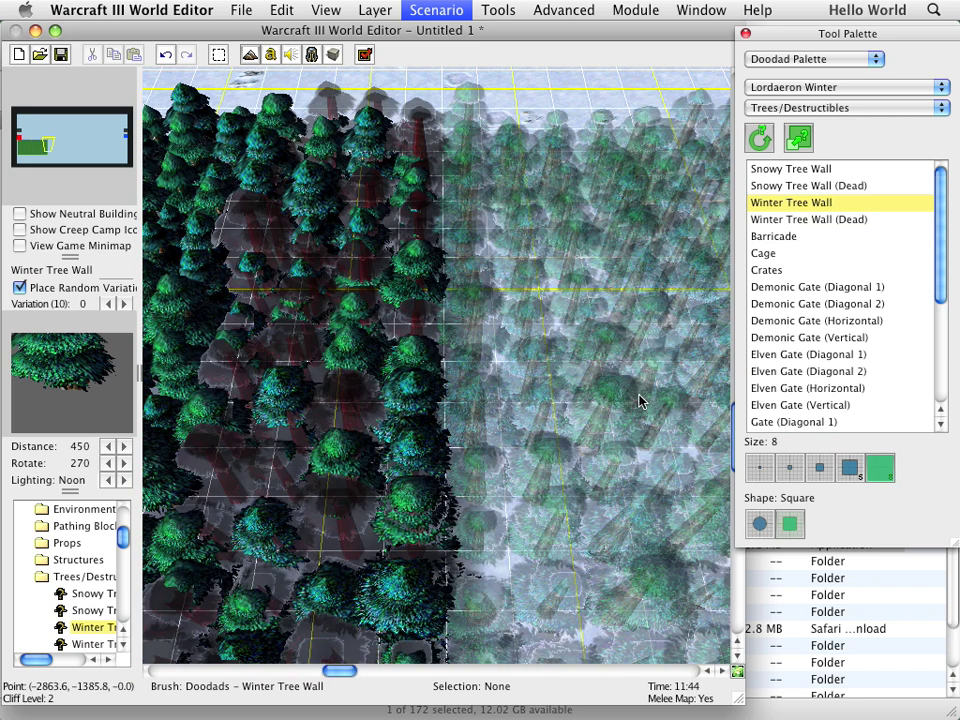
key(Right)
key(Right)
key(Right)
key(Right)
key(Right)
key(Right)
key(Right)
key(Right)
key(Right)
key(Right)
key(Right)
key(Right)
key(Right)
key(Right)
key(Right)
key(Right)
key(Right)
key(Right)
key(Right)
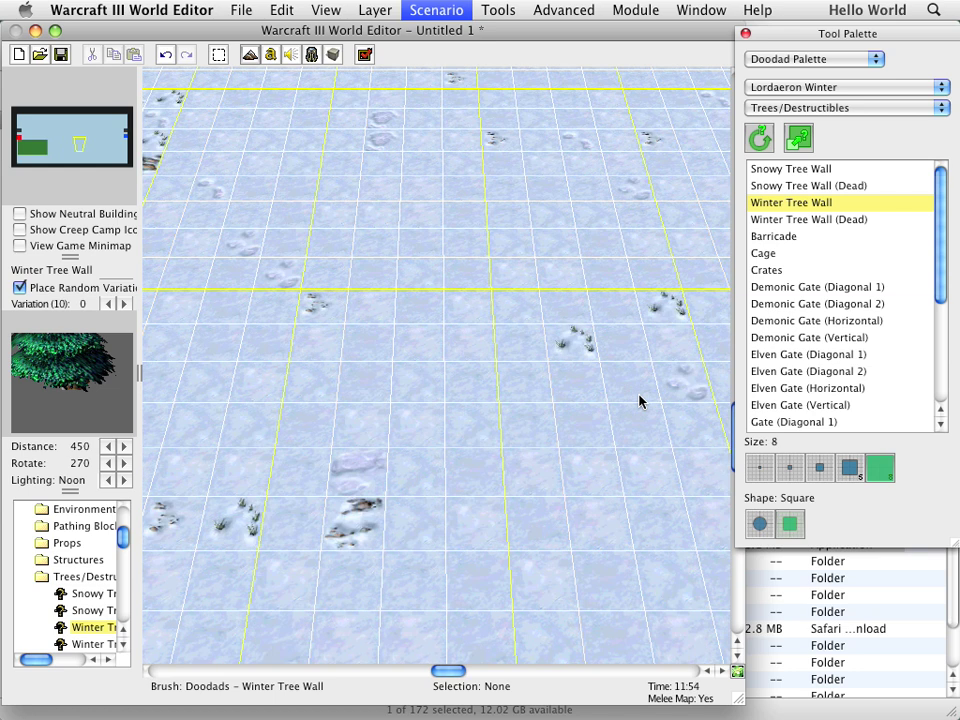
key(Right)
key(Right)
key(Right)
key(Right)
key(Right)
key(Right)
key(Right)
key(Right)
key(Right)
key(Right)
key(Right)
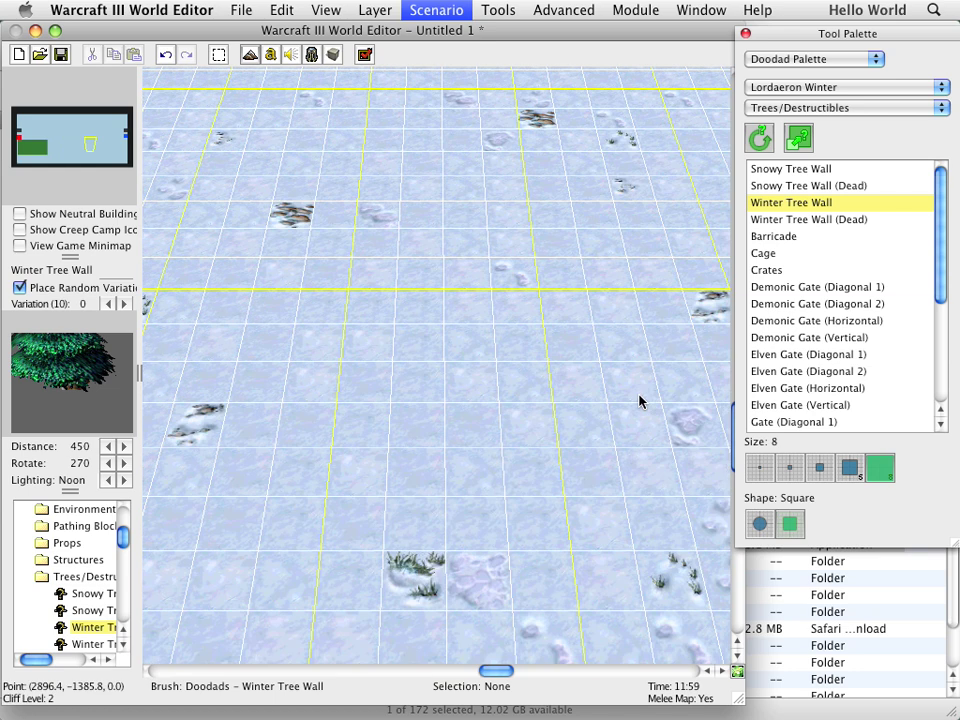
key(Right)
key(Right)
key(Right)
key(Right)
key(Right)
key(Right)
key(Right)
key(Right)
key(Right)
key(Right)
key(Right)
key(Right)
key(Right)
key(Right)
key(Right)
key(Right)
key(Right)
key(Right)
key(Right)
key(Right)
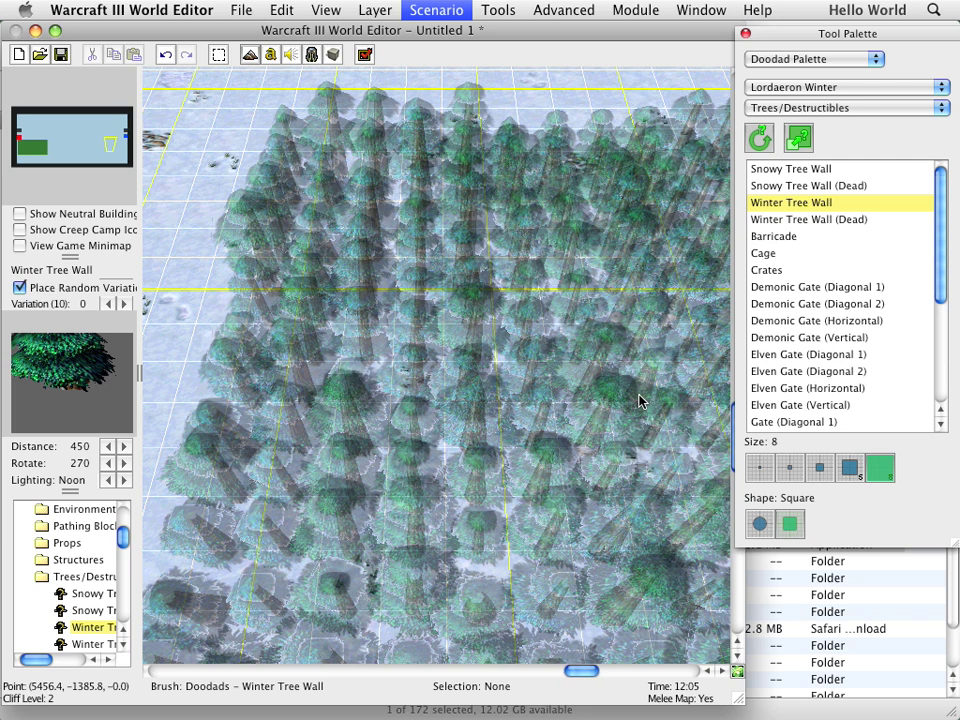
key(Right)
key(Right)
key(Right)
key(Right)
key(Right)
key(Right)
key(Right)
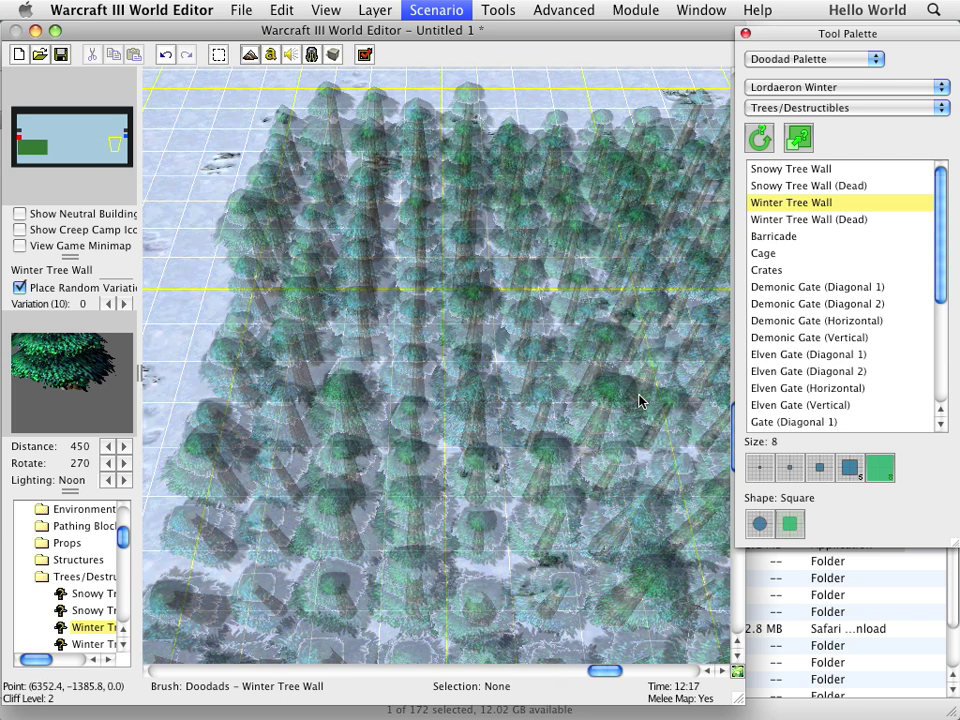
key(Right)
key(Right)
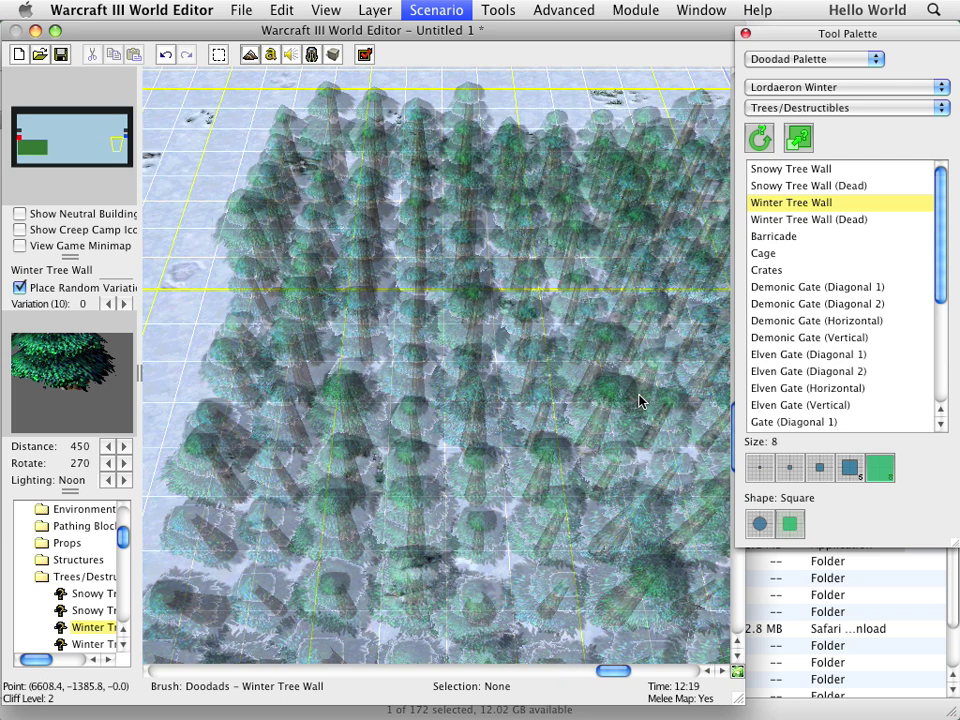
key(Right)
key(Right)
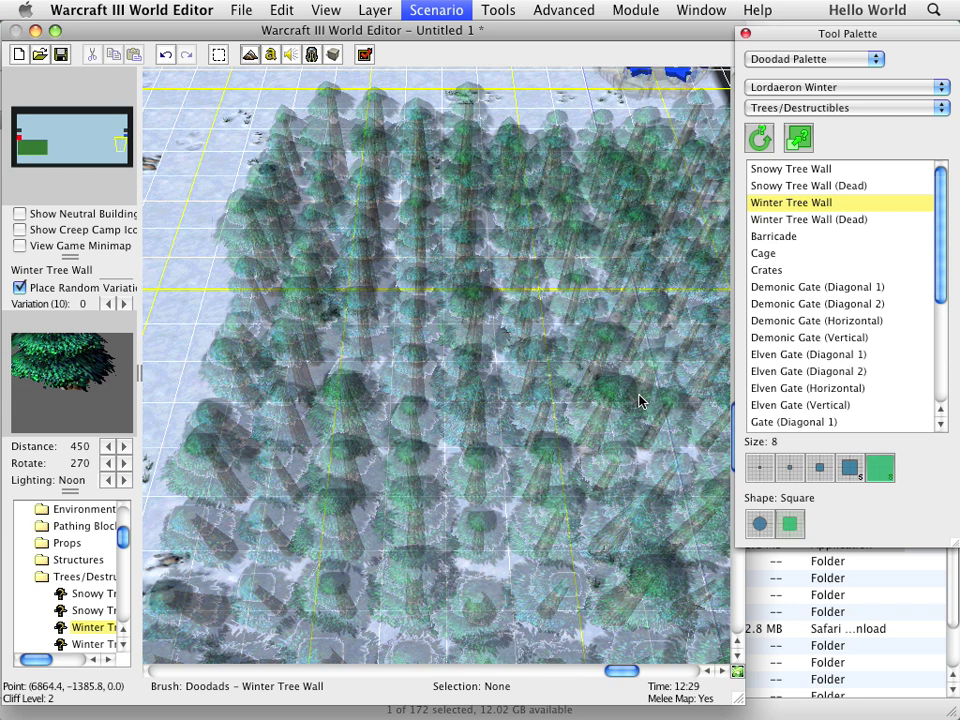
key(Left)
key(Left)
key(Left)
key(Left)
key(Left)
key(Left)
key(Left)
key(Left)
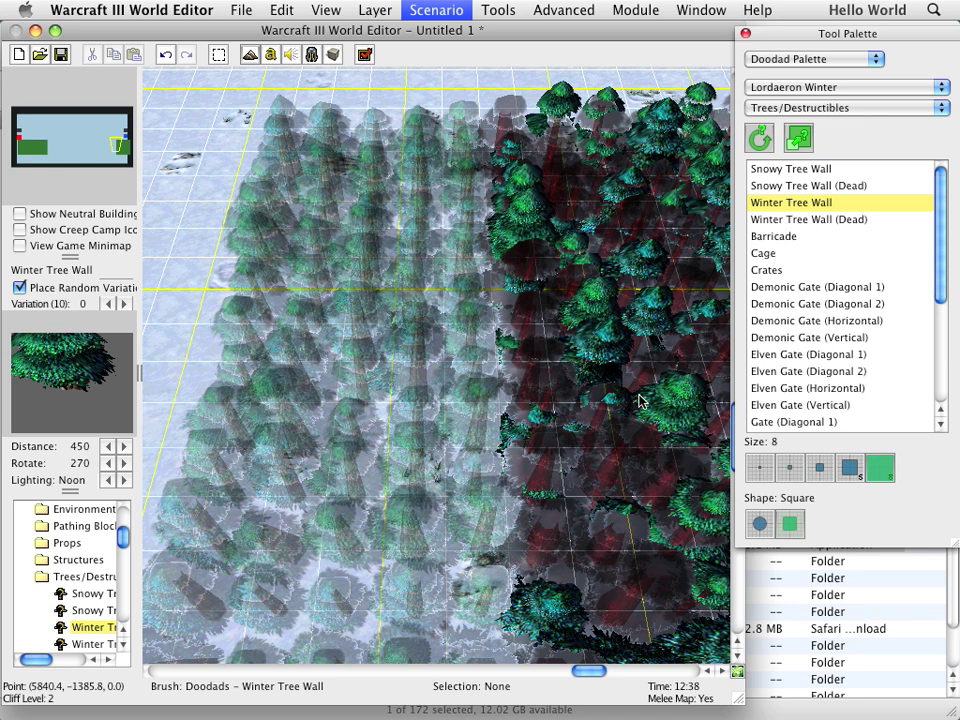
key(Left)
key(Left)
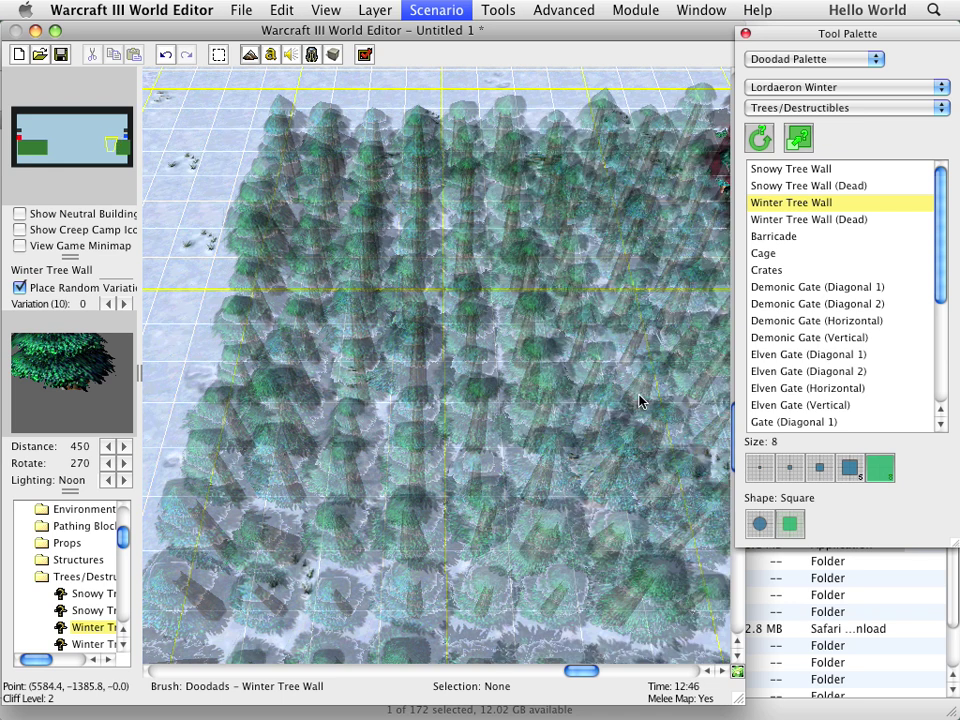
key(Left)
key(Left)
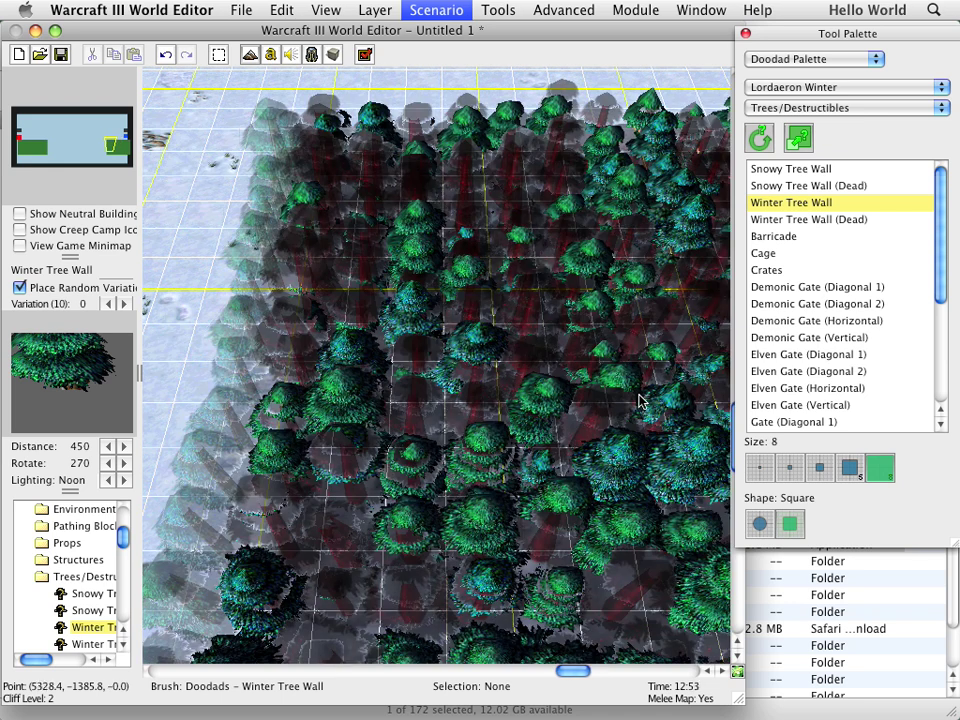
key(Left)
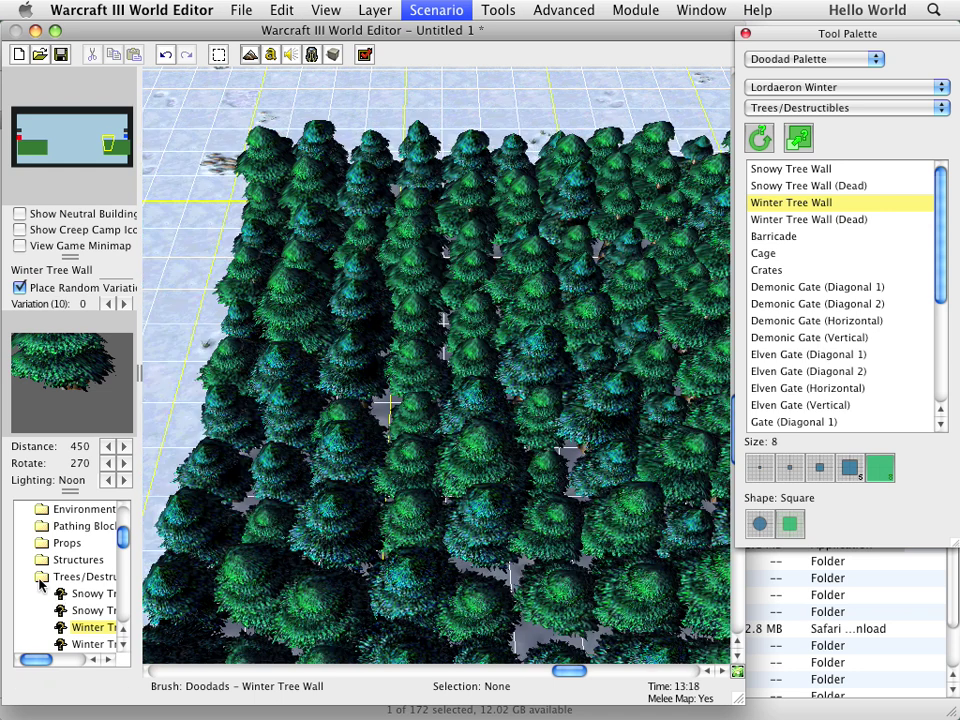
Stop painting trees, collapse Trees/Destructibles and return to the Doodads category.
click(40, 580)
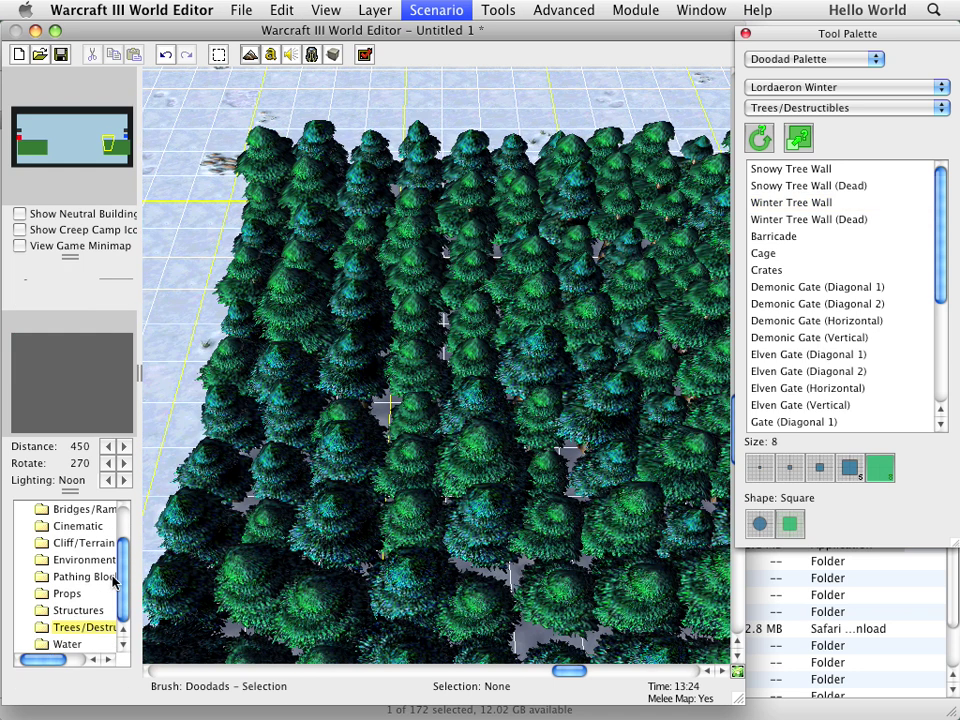
drag(122, 553, 120, 444)
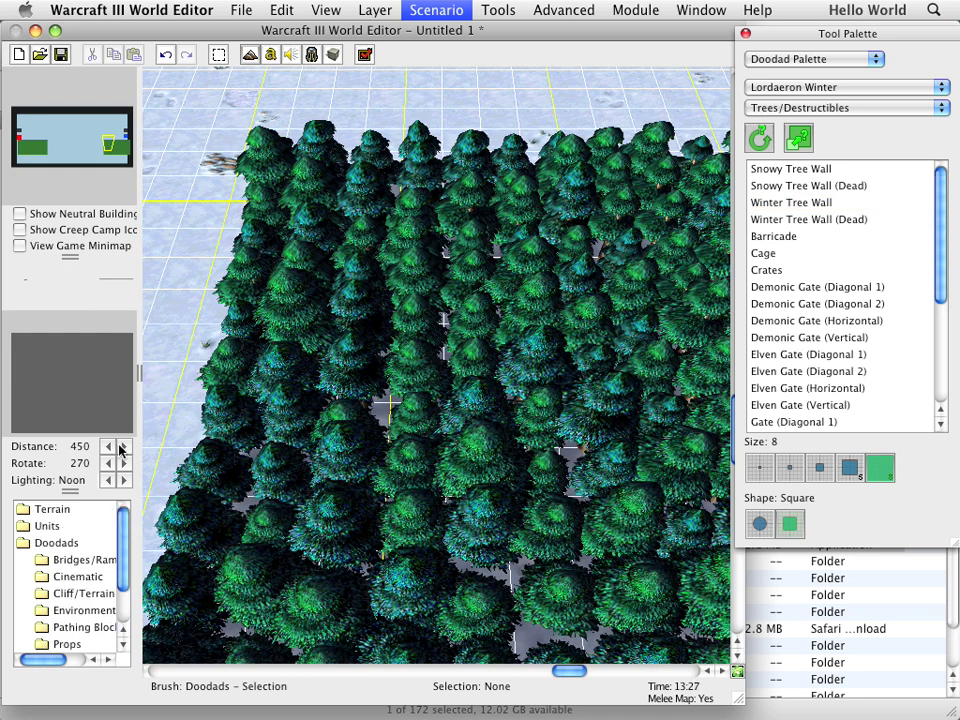
click(57, 542)
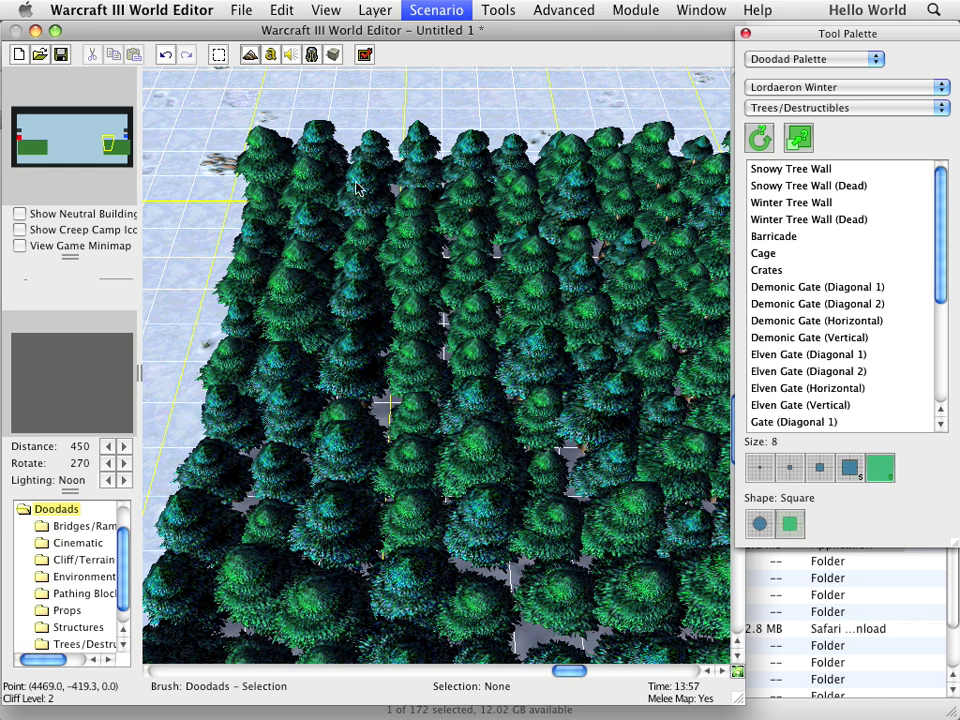
Start saving the map and dismiss the 'Just another Warcraft III map' default-name reminder.
key(Left)
key(Left)
key(Left)
key(Left)
key(Return)
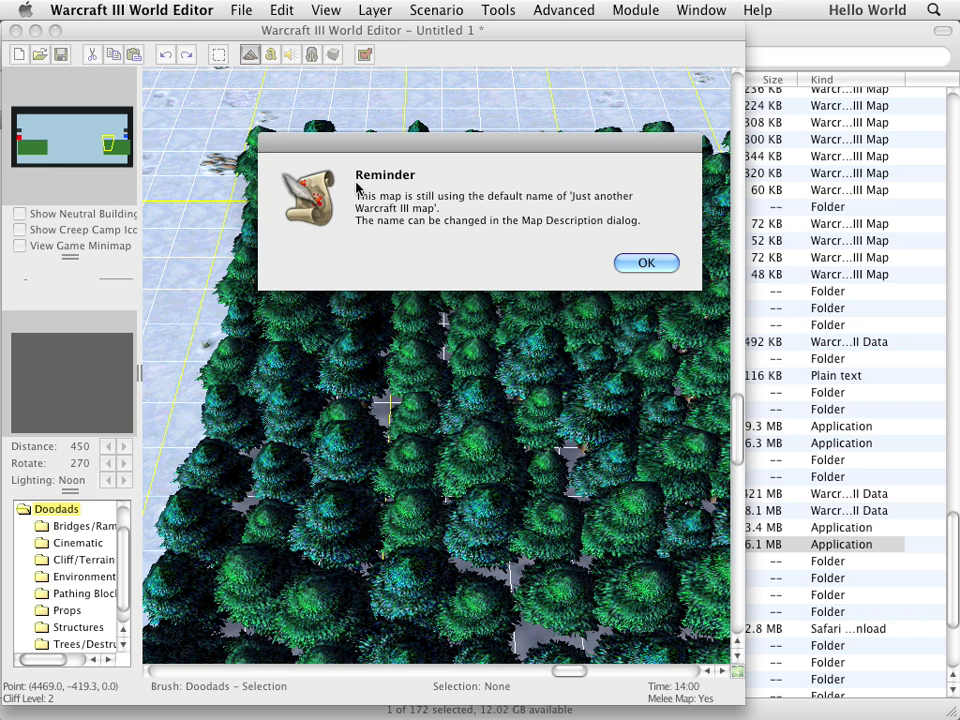
key(Return)
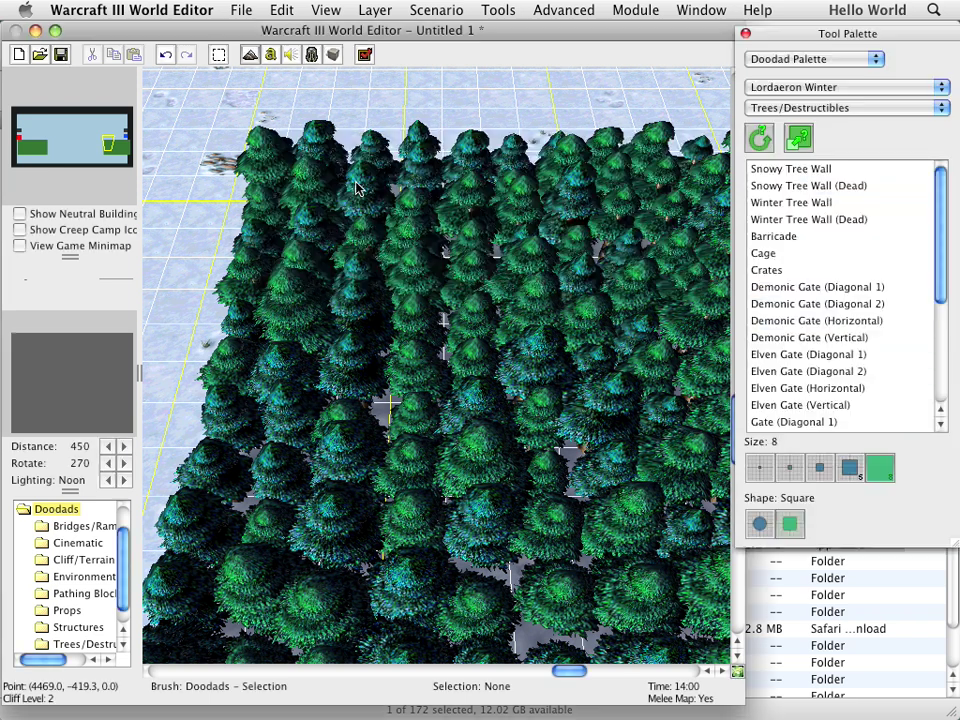
Keep Documents as the location and save the file as 'Snowy forest.w3m'.
click(375, 8)
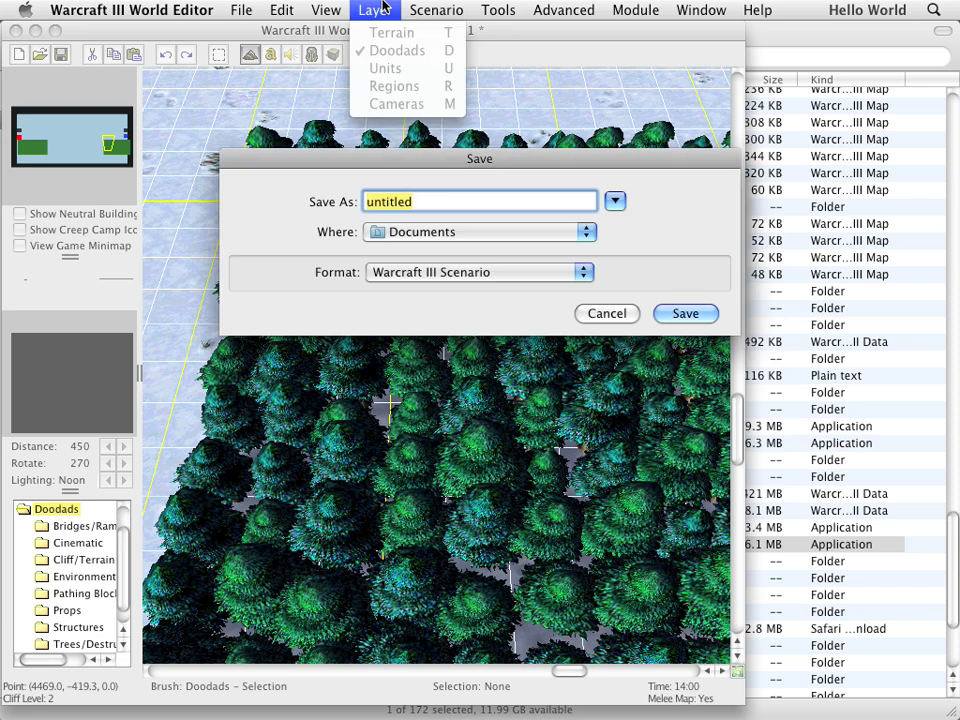
click(482, 204)
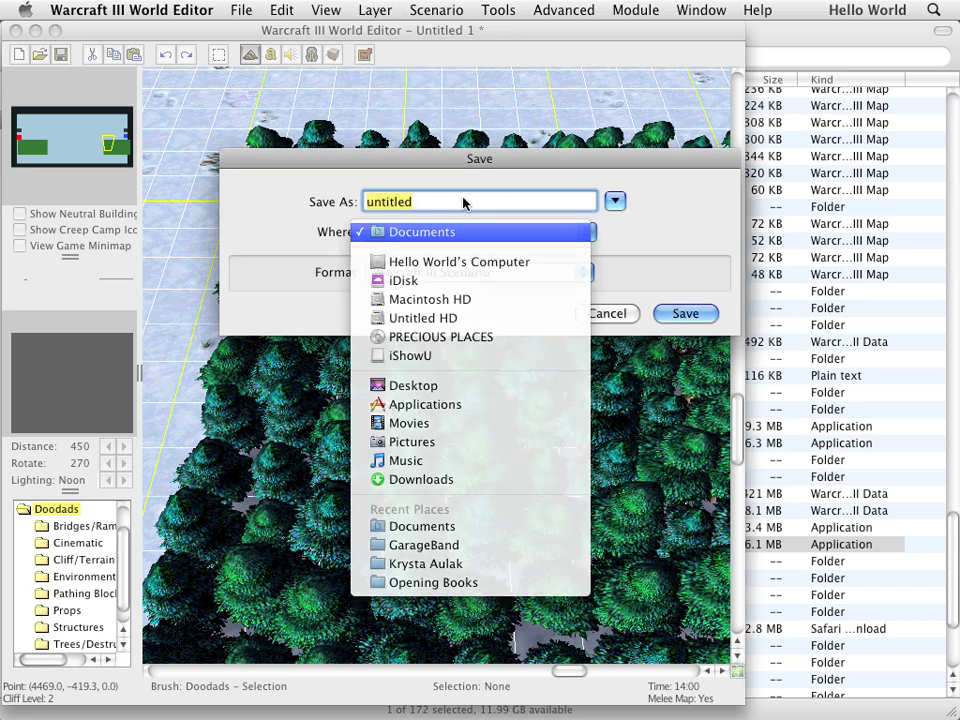
key(Escape)
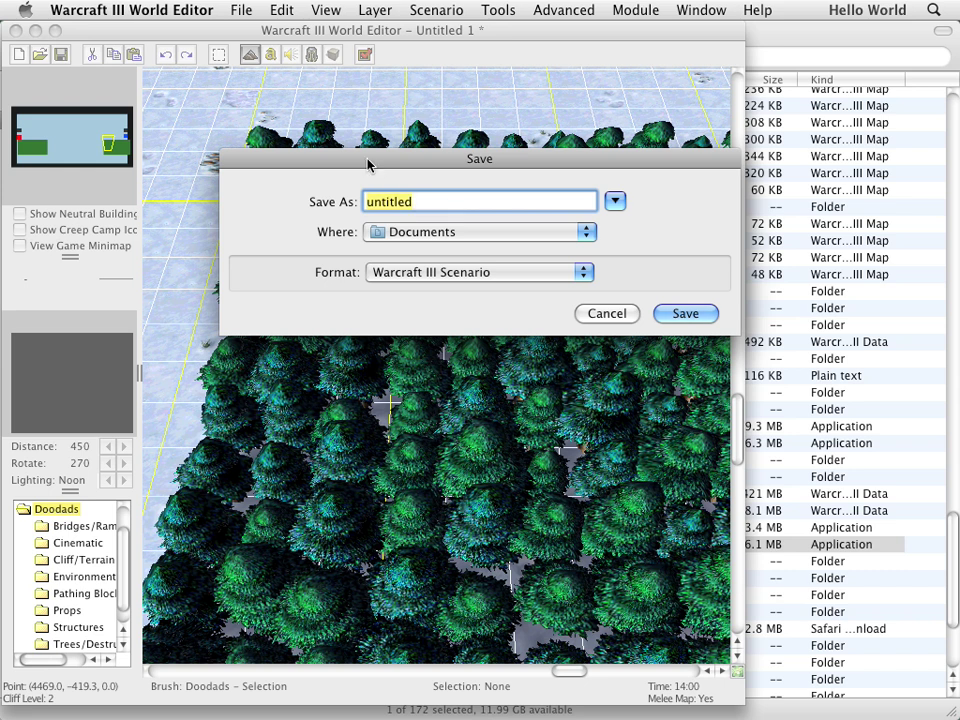
text(Snowy)
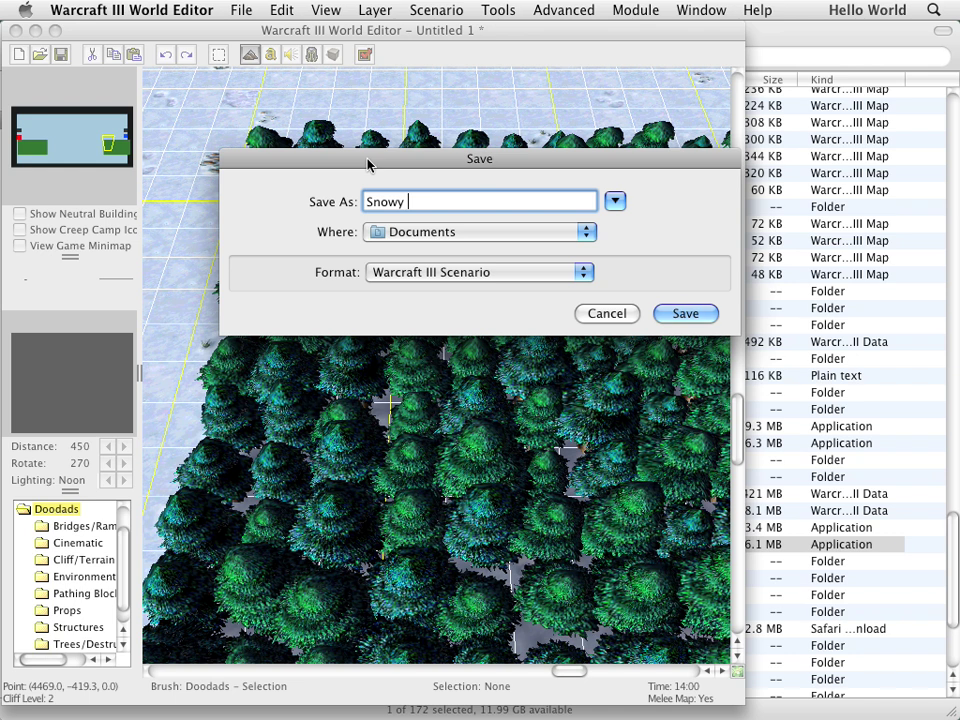
text( //fores)
key(BackSpace)
key(BackSpace)
key(BackSpace)
key(BackSpace)
key(BackSpace)
key(BackSpace)
key(BackSpace)
text(forest)
key(Return)
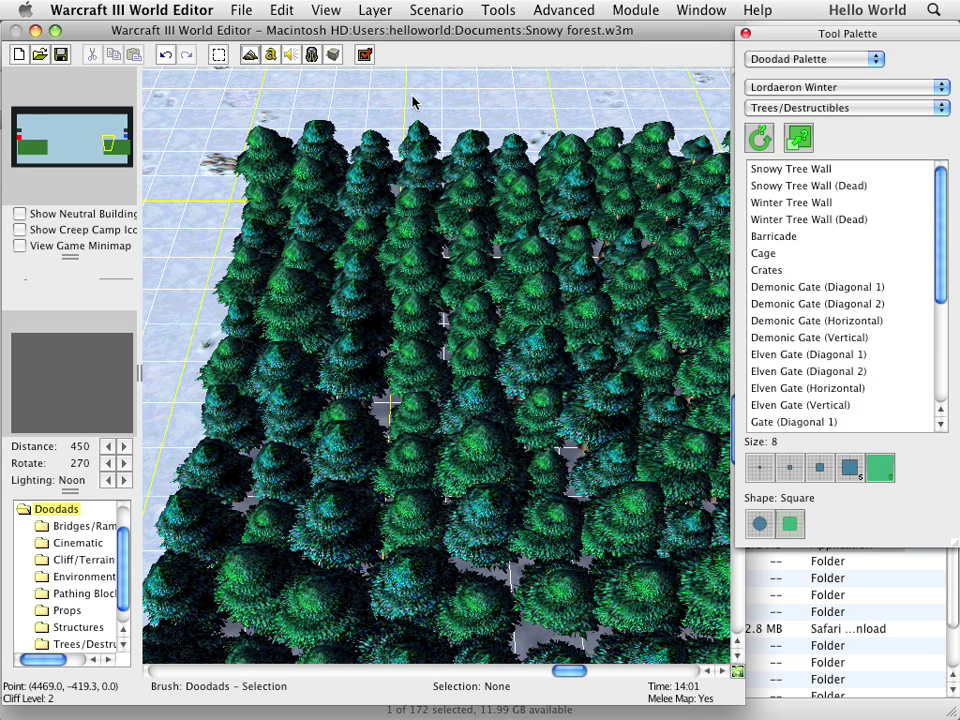
In Scenario > Map Description, set the name 'Snowy forest' and suggested players '1 vs 1'.
click(381, 8)
mouse_move(445, 7)
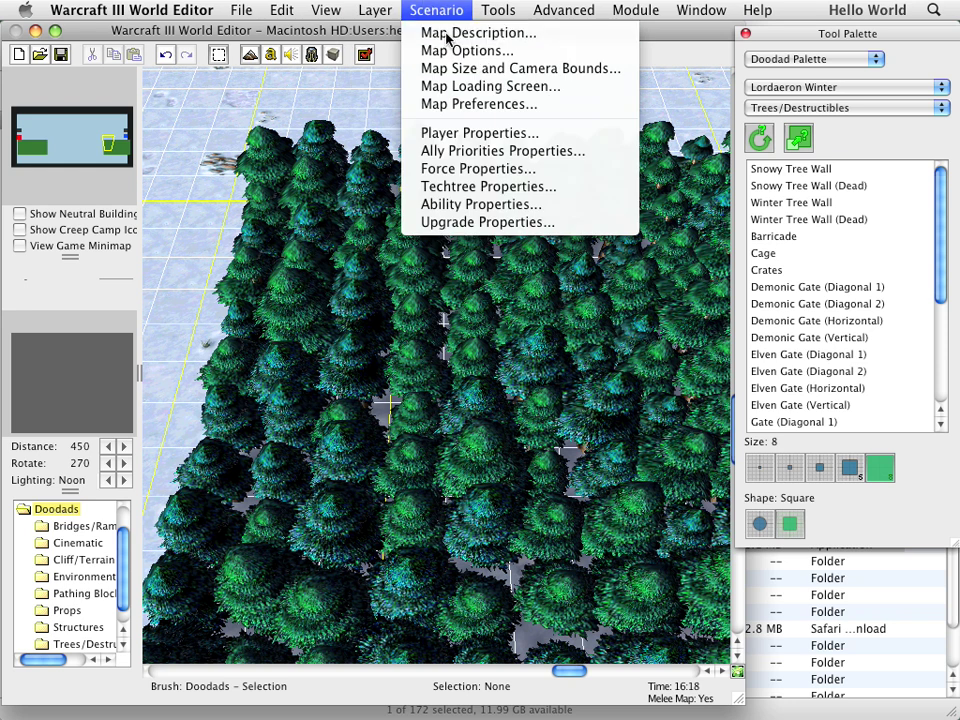
click(450, 36)
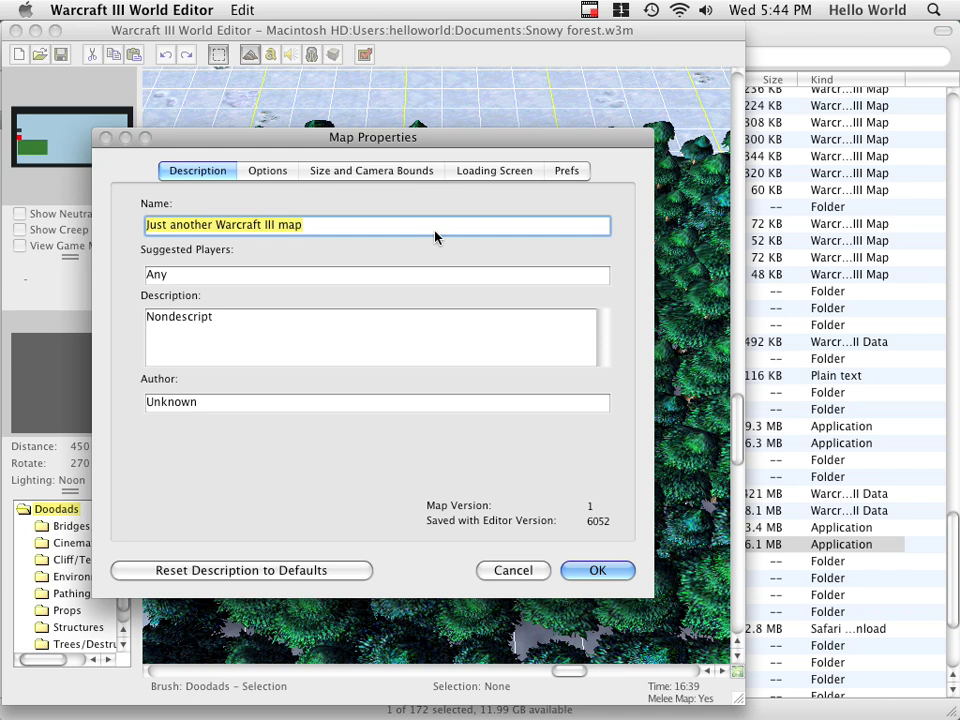
key(BackSpace)
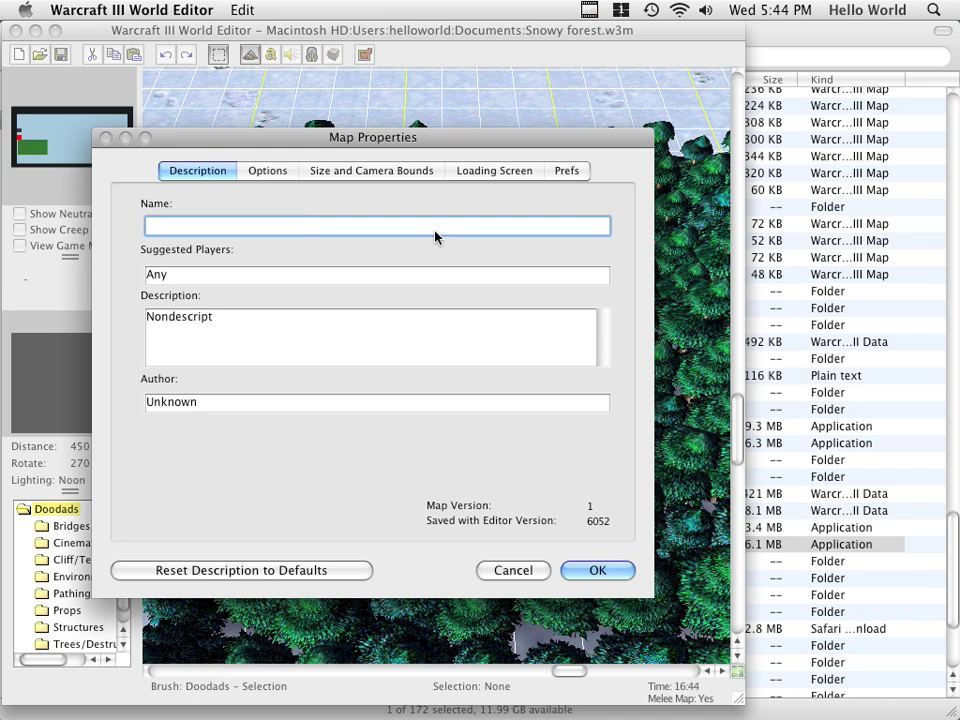
text(Snowy forest)
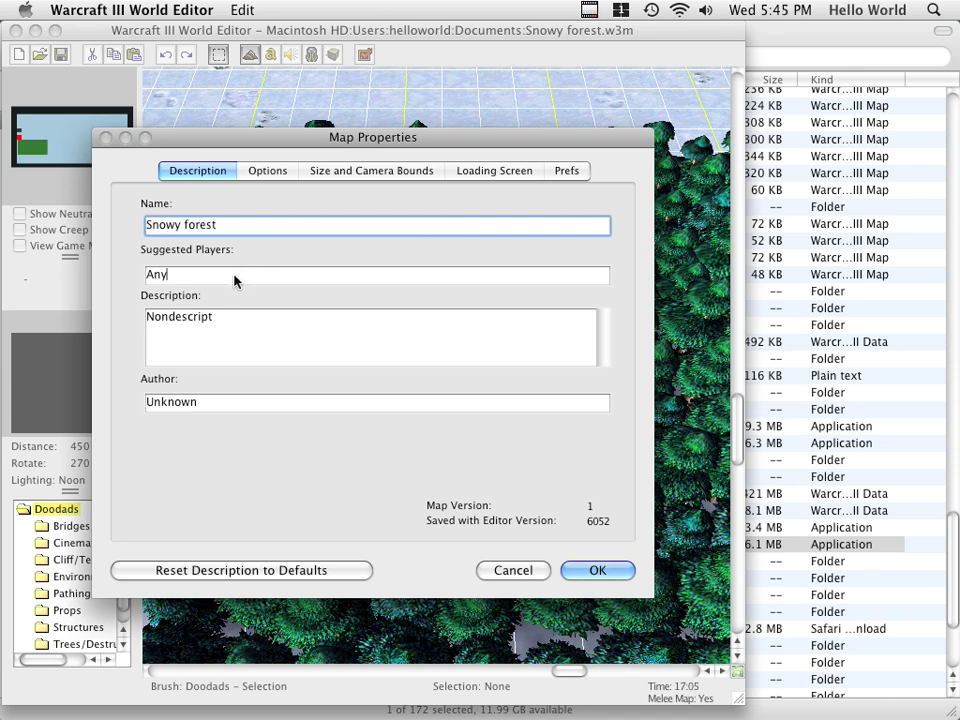
key(Tab)
text(1)
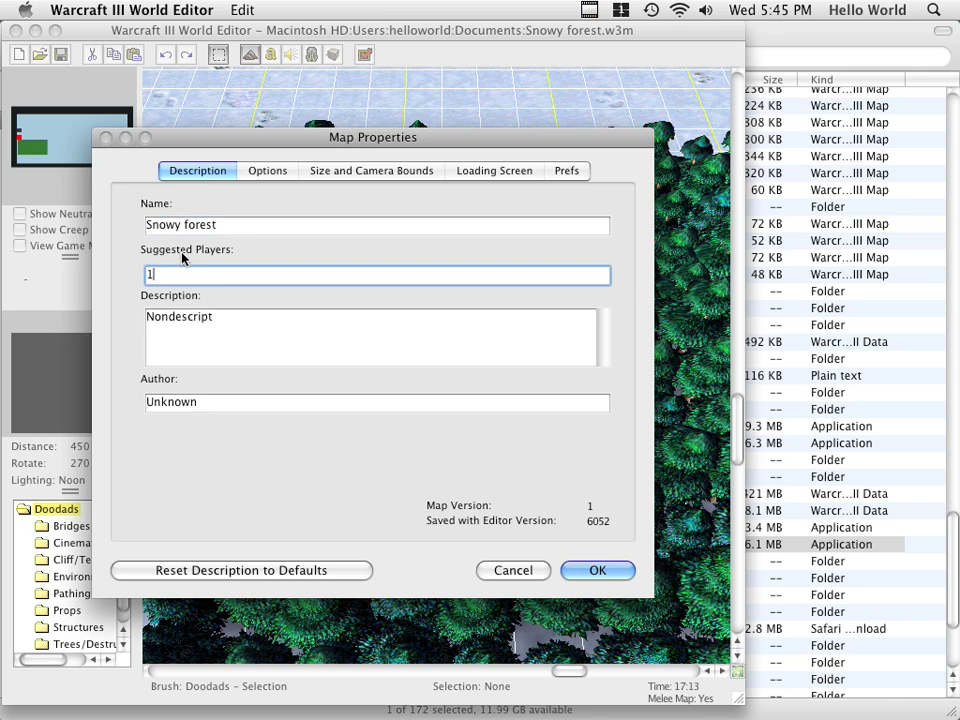
text( vs 1)
key(Tab)
Replace the placeholder description with 'A bunch of trees on a snowy ground'.
key(BackSpace)
key(BackSpace)
key(BackSpace)
key(BackSpace)
key(BackSpace)
key(BackSpace)
key(BackSpace)
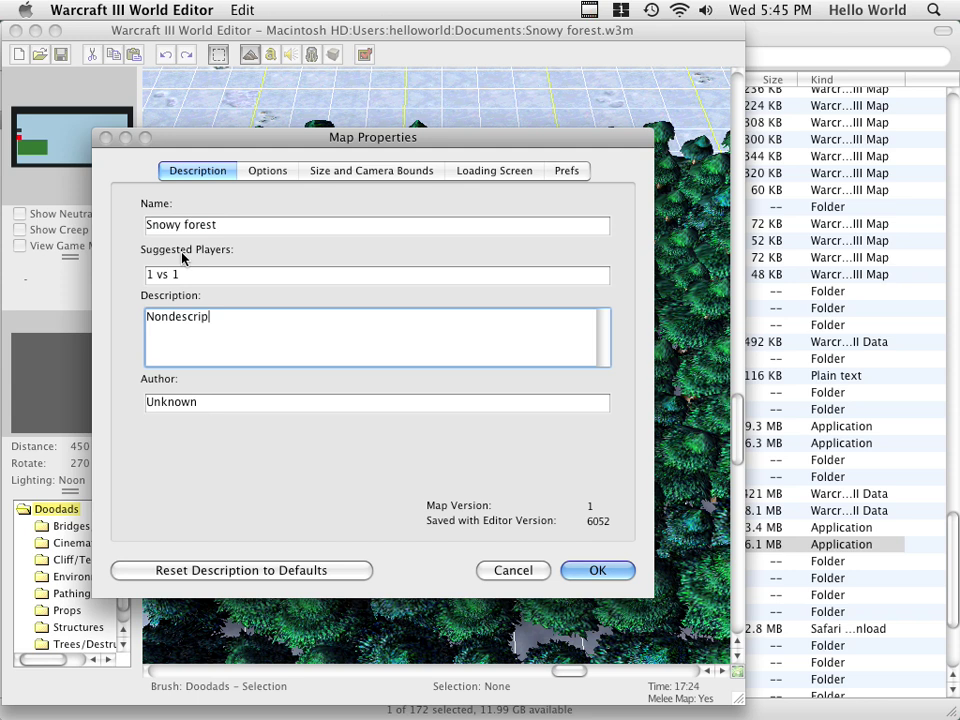
key(BackSpace)
key(BackSpace)
key(BackSpace)
key(BackSpace)
text(A buch of trees)
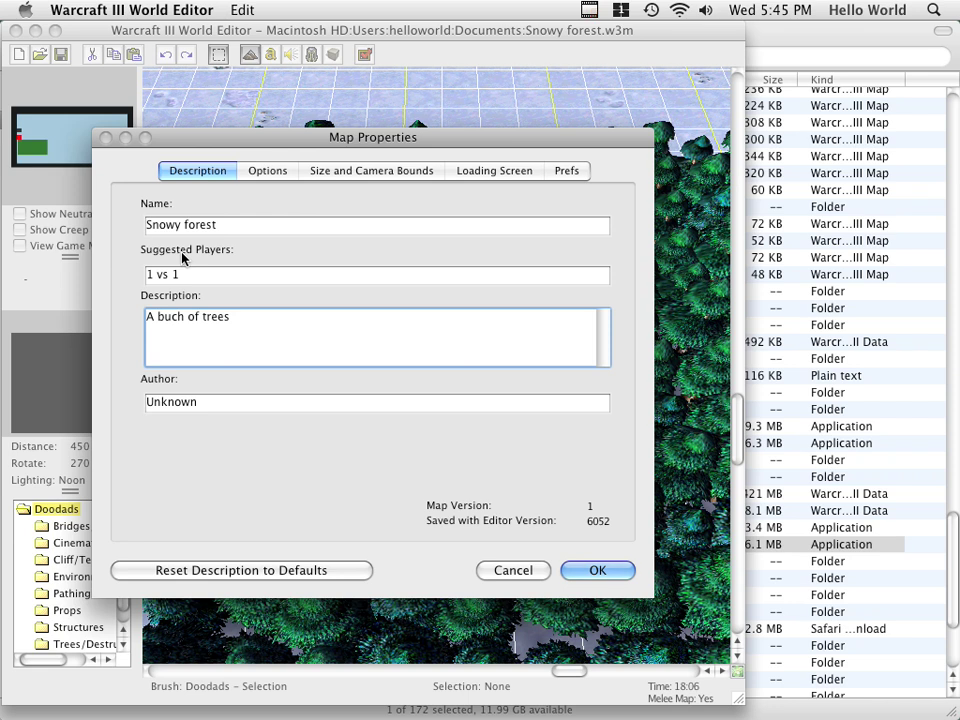
key(Left)
key(Left)
key(Left)
key(Left)
key(Left)
key(Left)
key(Left)
key(Left)
key(Left)
key(Left)
key(Left)
text(n)
key(Right)
key(Right)
key(Right)
key(Right)
key(Right)
key(Right)
key(Right)
key(Right)
key(Right)
key(Right)
key(Right)
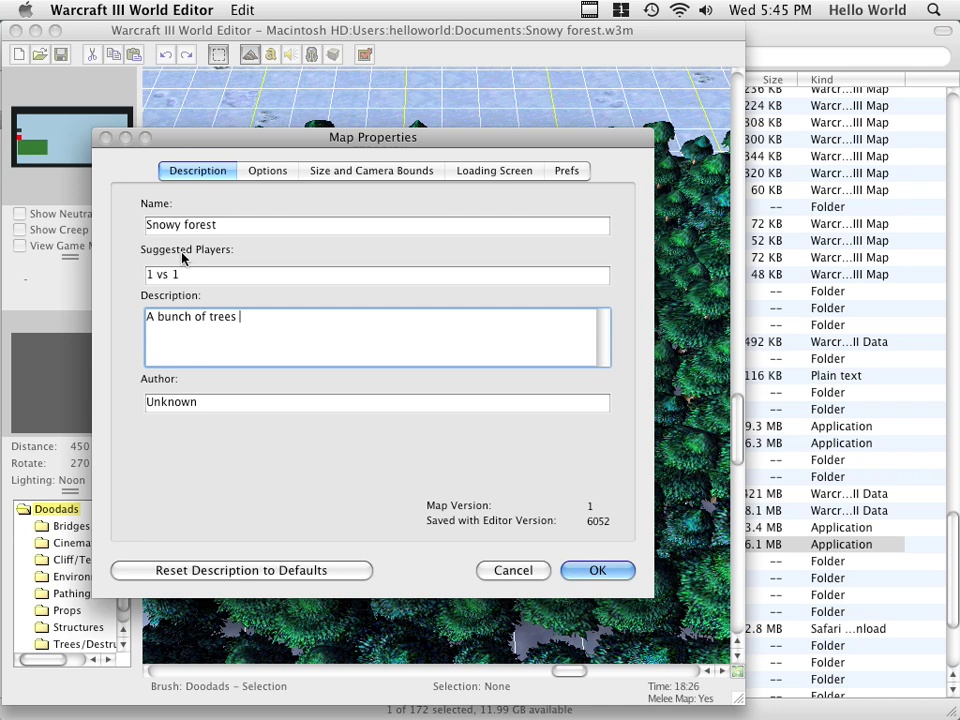
text(on a snowy ground)
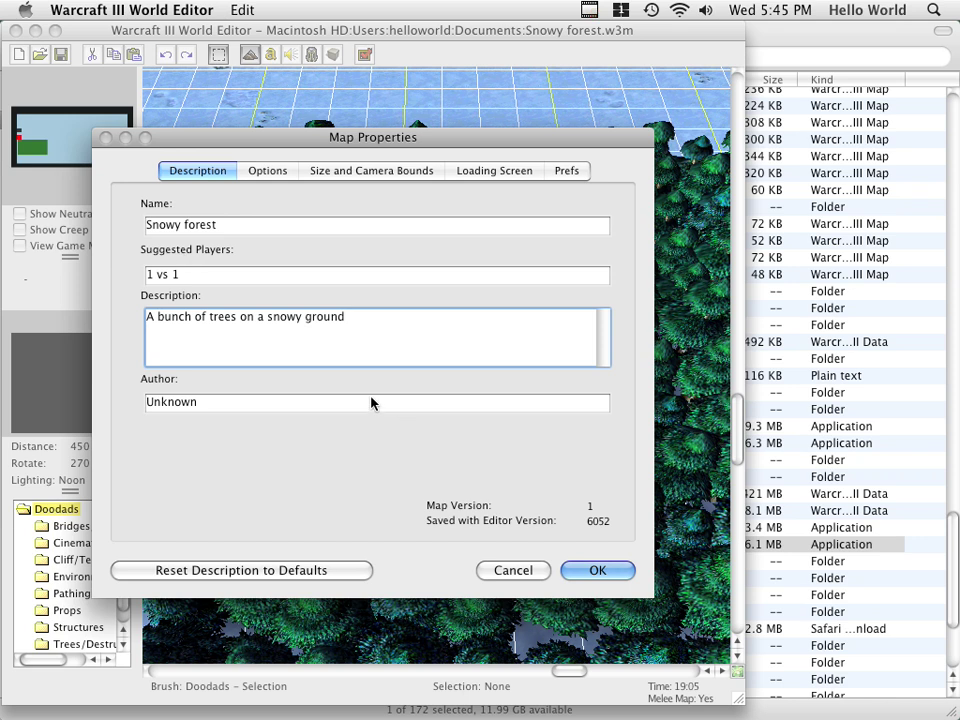
Confirm Map Properties with OK, then close the map and save the changes to Snowy forest.w3m.
click(618, 571)
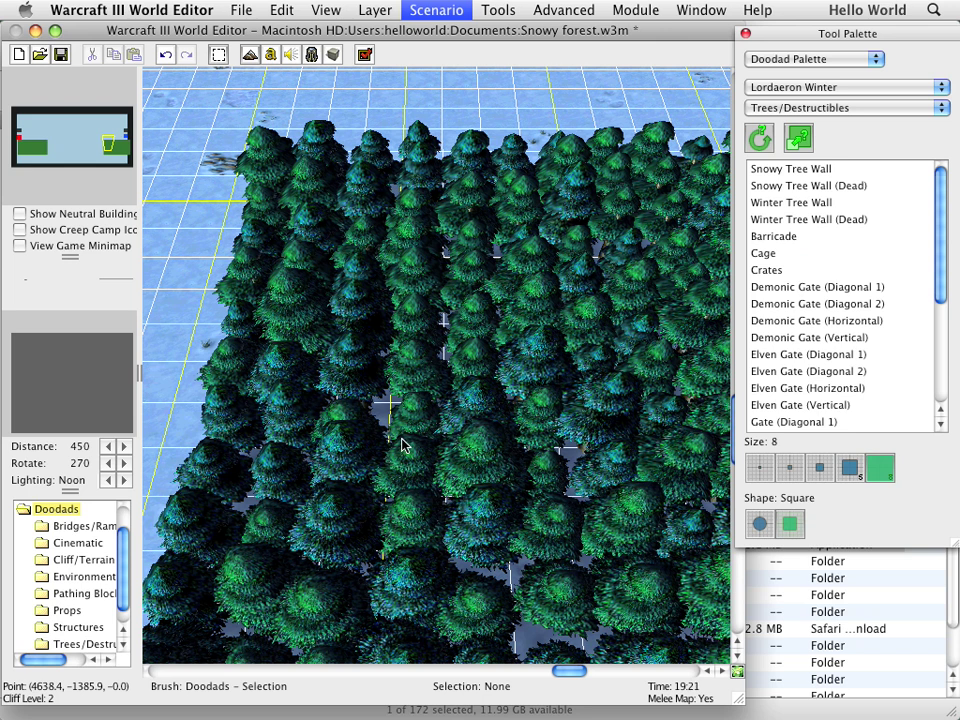
key(super+w)
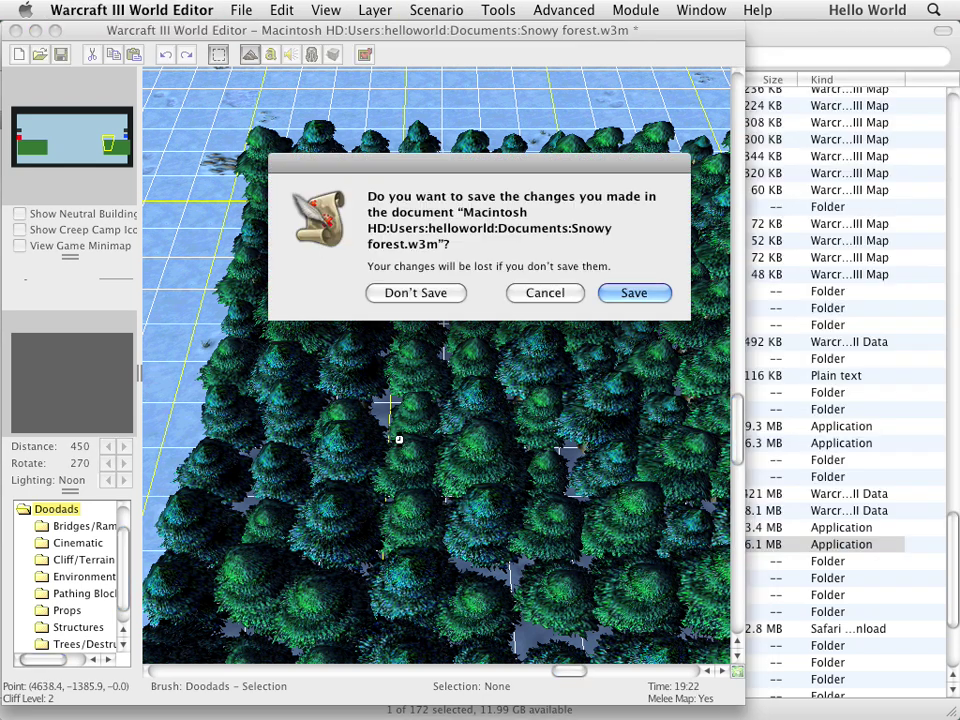
key(Return)
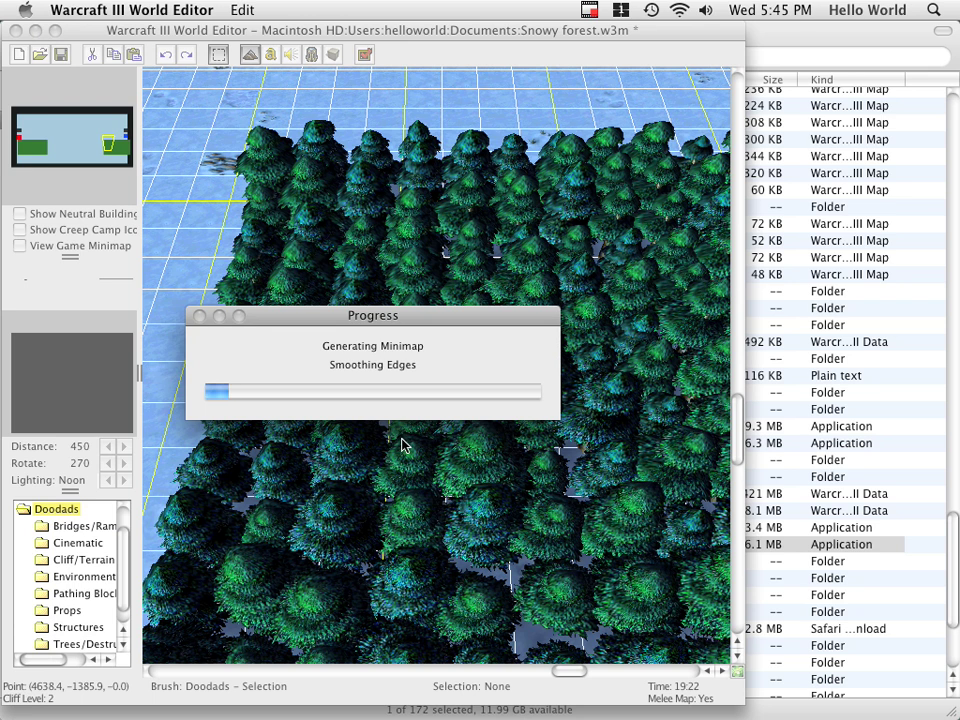